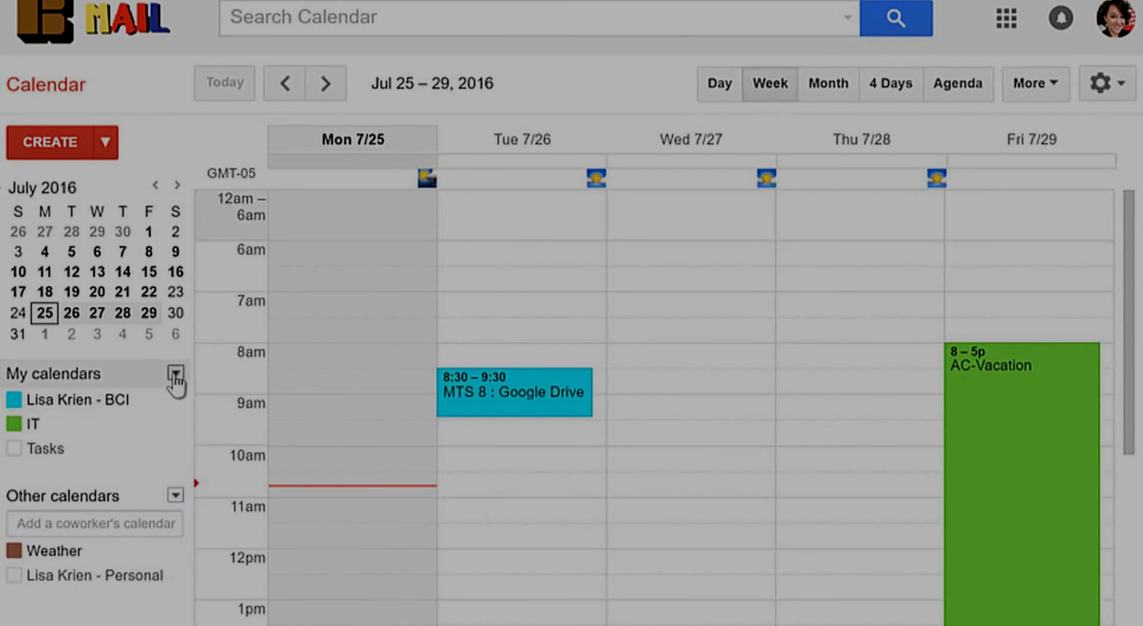
# Step: Create a calendar named 'Billy Bob Field Calendar' from the My calendars menu
pyautogui.click(175, 375)
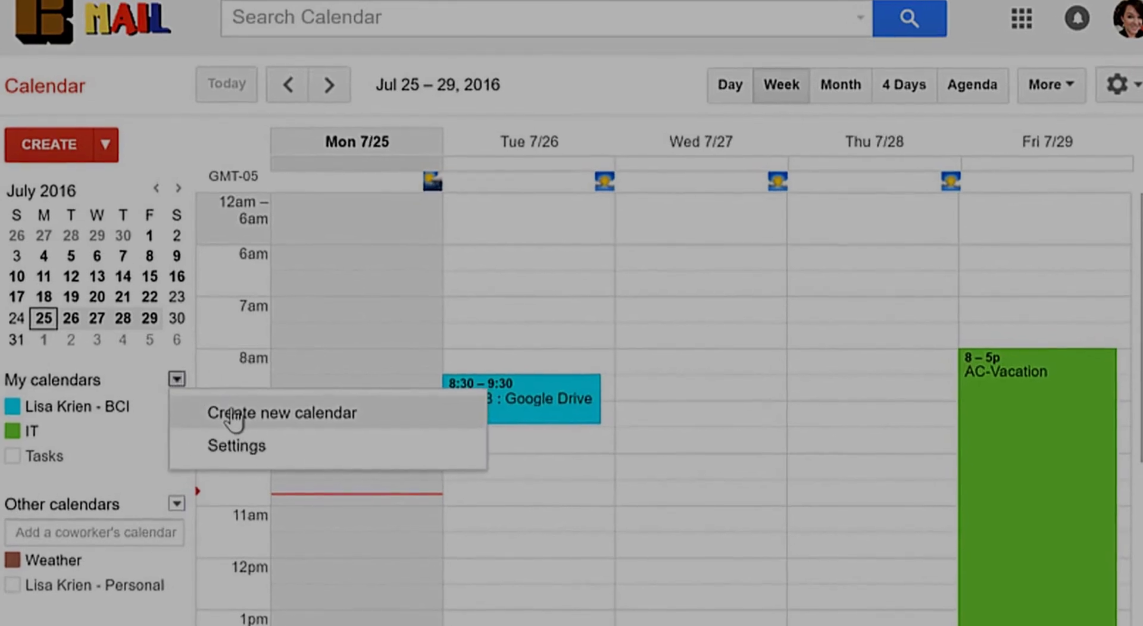
pyautogui.click(235, 422)
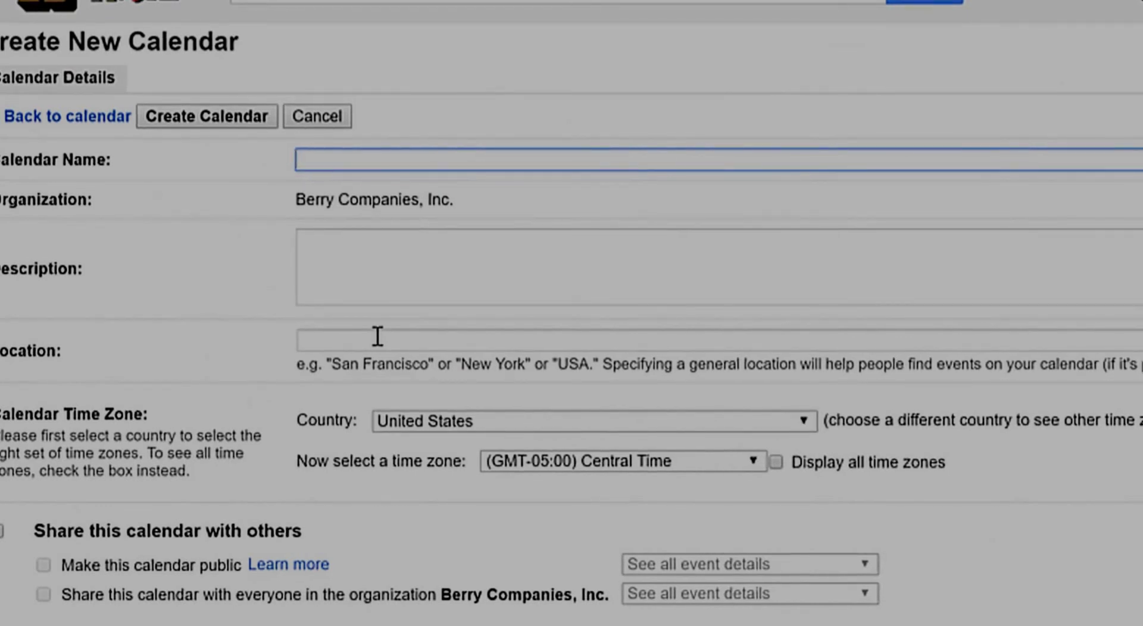
pyautogui.write('Billy Bob')
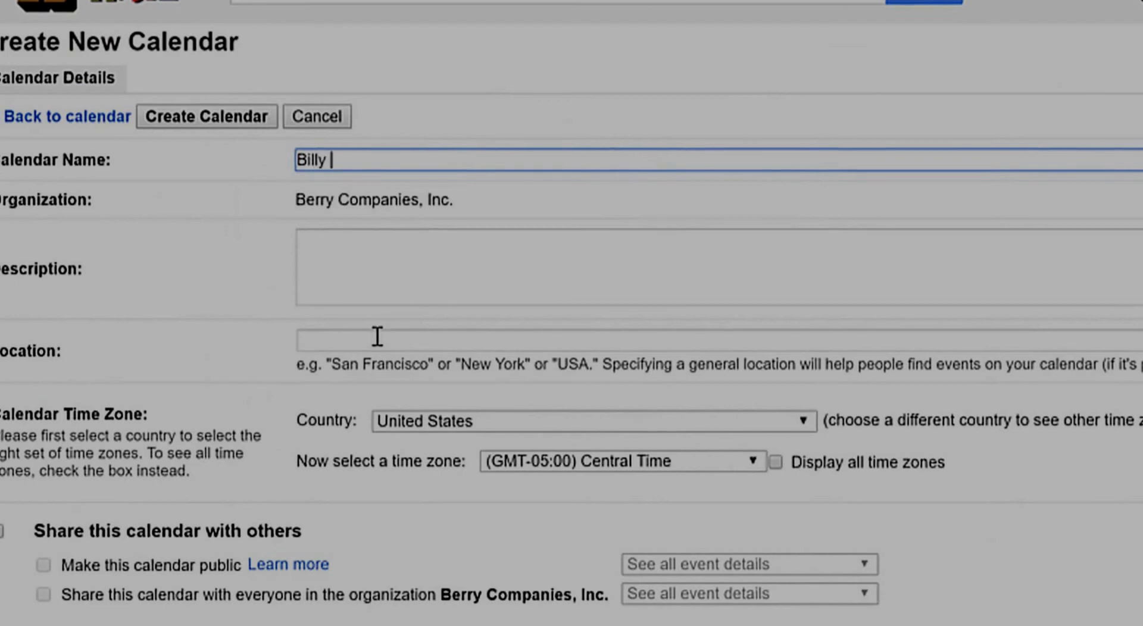
pyautogui.write(' Field Calendar')
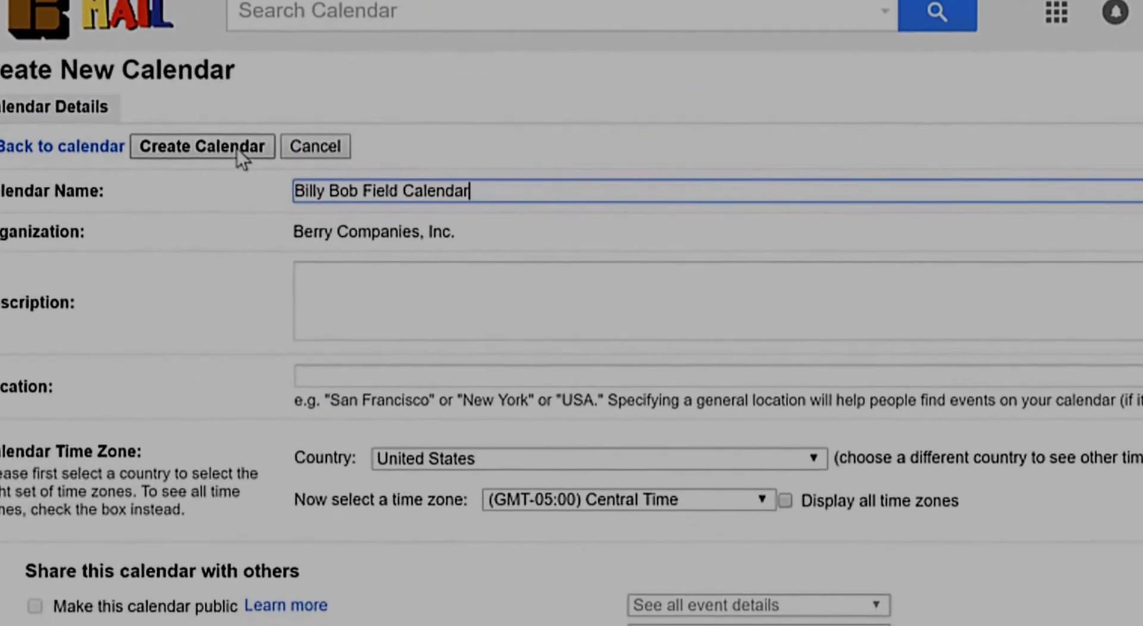
pyautogui.click(277, 125)
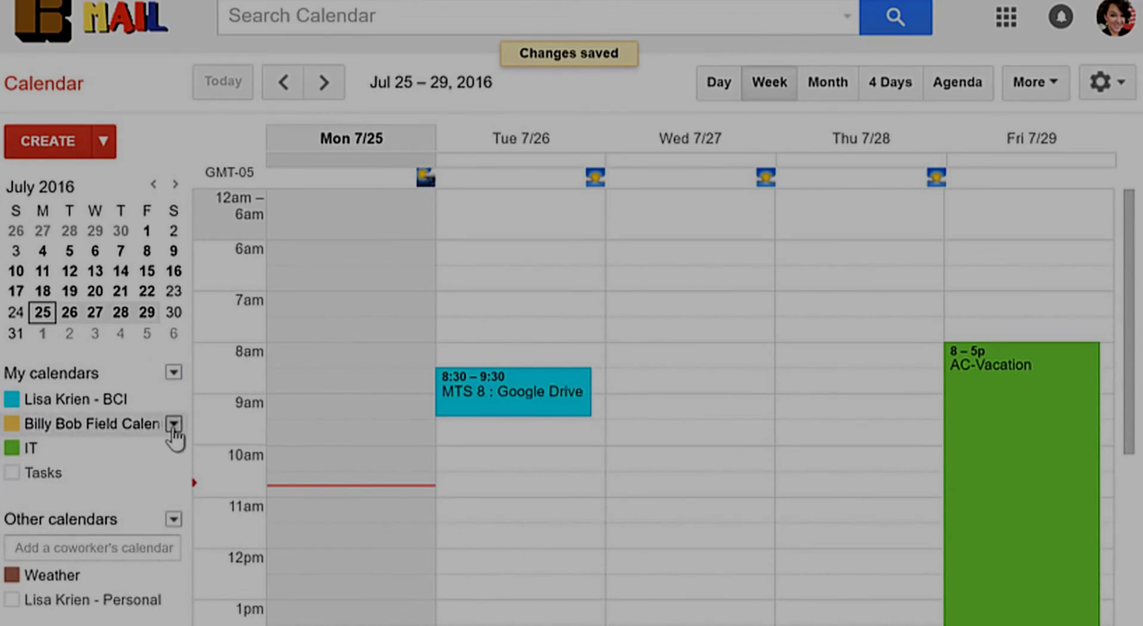
# Step: Set the Billy Bob Field Calendar's colour to the purple swatch
pyautogui.click(173, 424)
pyautogui.click(173, 425)
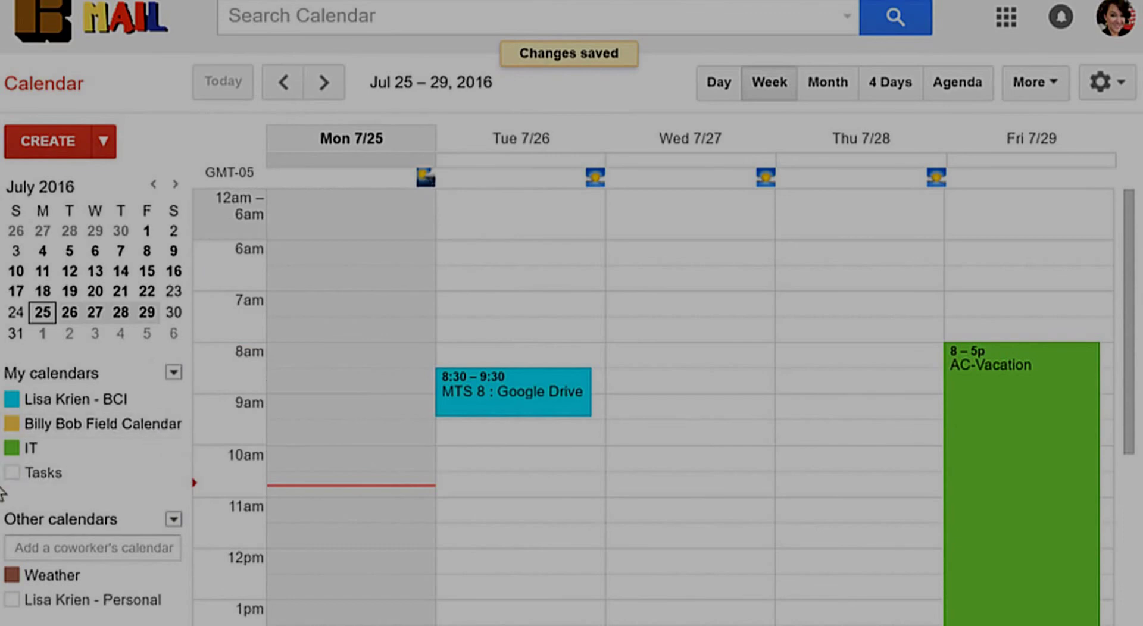
pyautogui.click(12, 474)
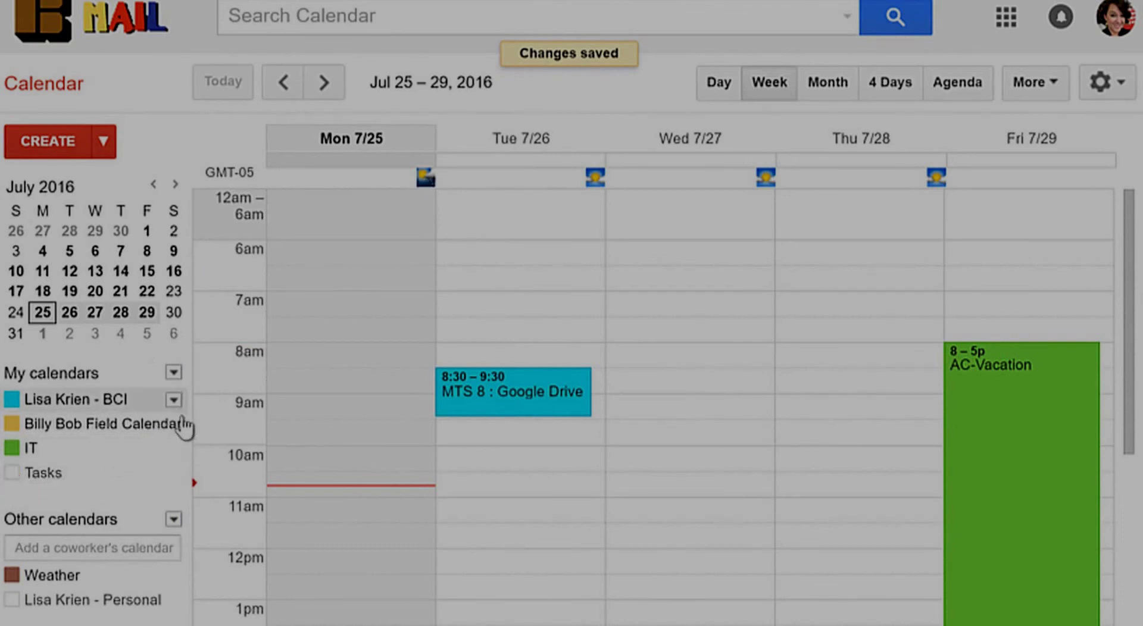
pyautogui.click(173, 424)
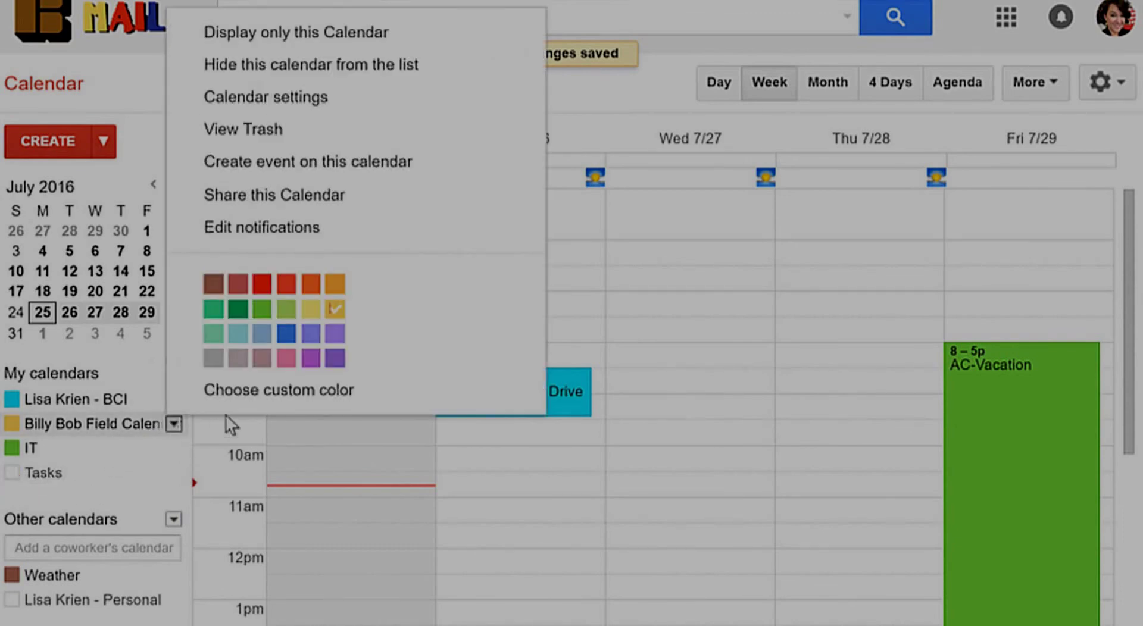
pyautogui.click(335, 358)
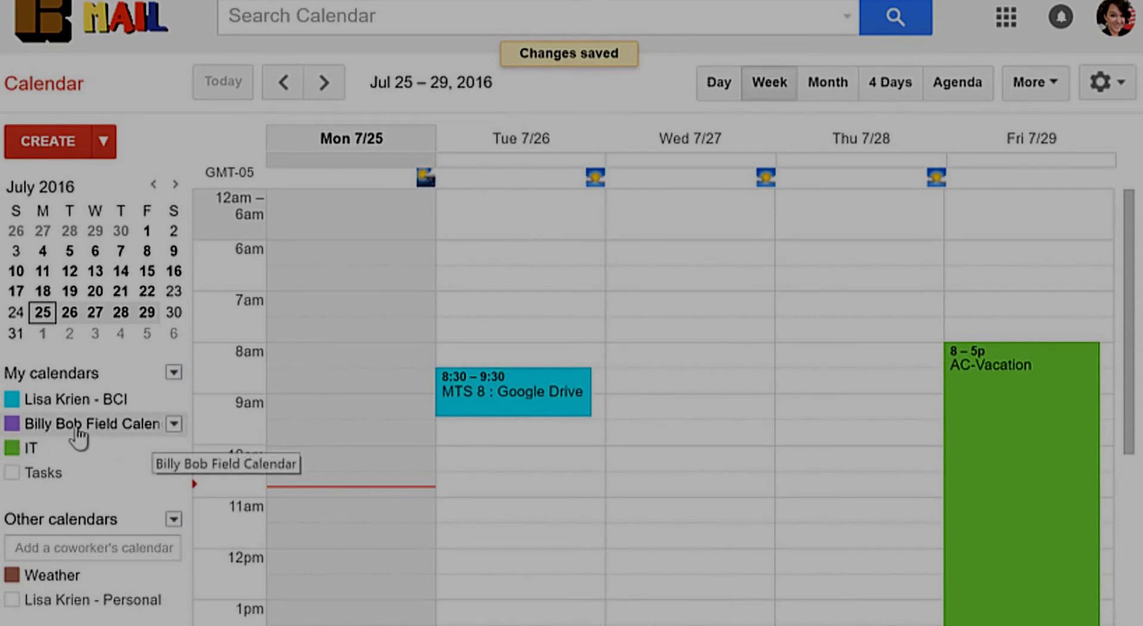
# Step: Add the warranty contact to the Billy Bob Field Calendar's sharing list
pyautogui.click(173, 426)
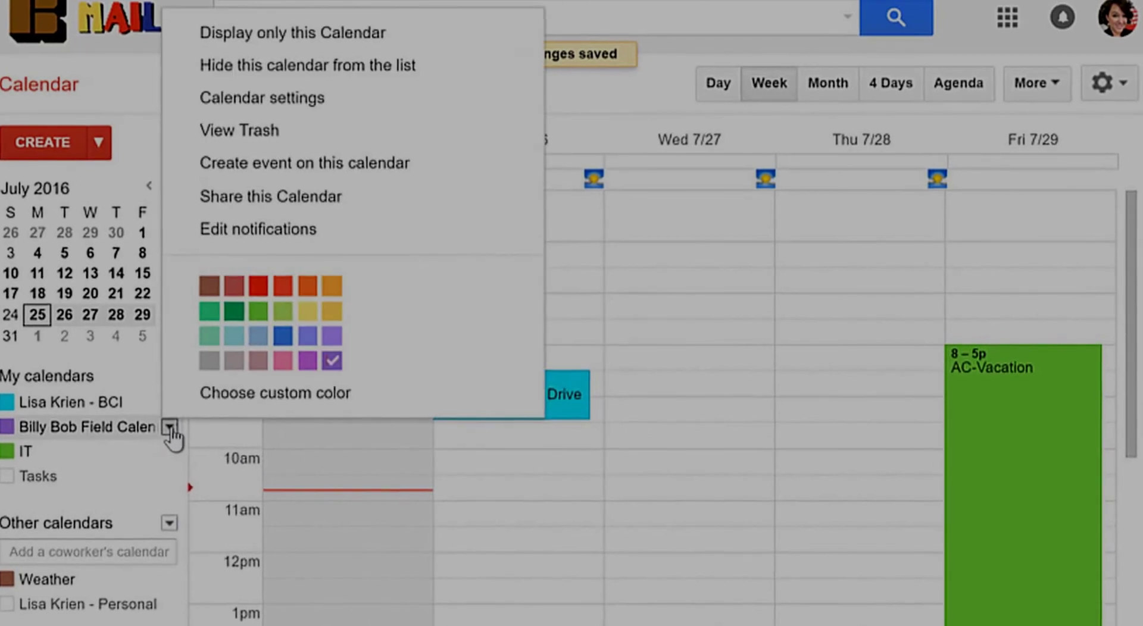
pyautogui.click(280, 202)
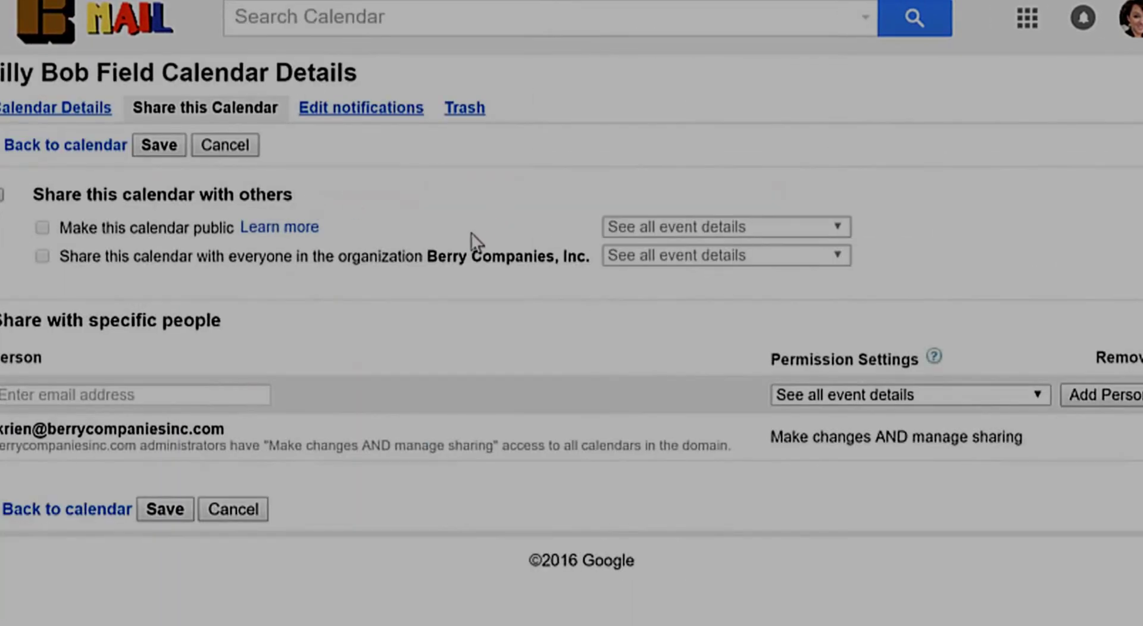
pyautogui.click(25, 390)
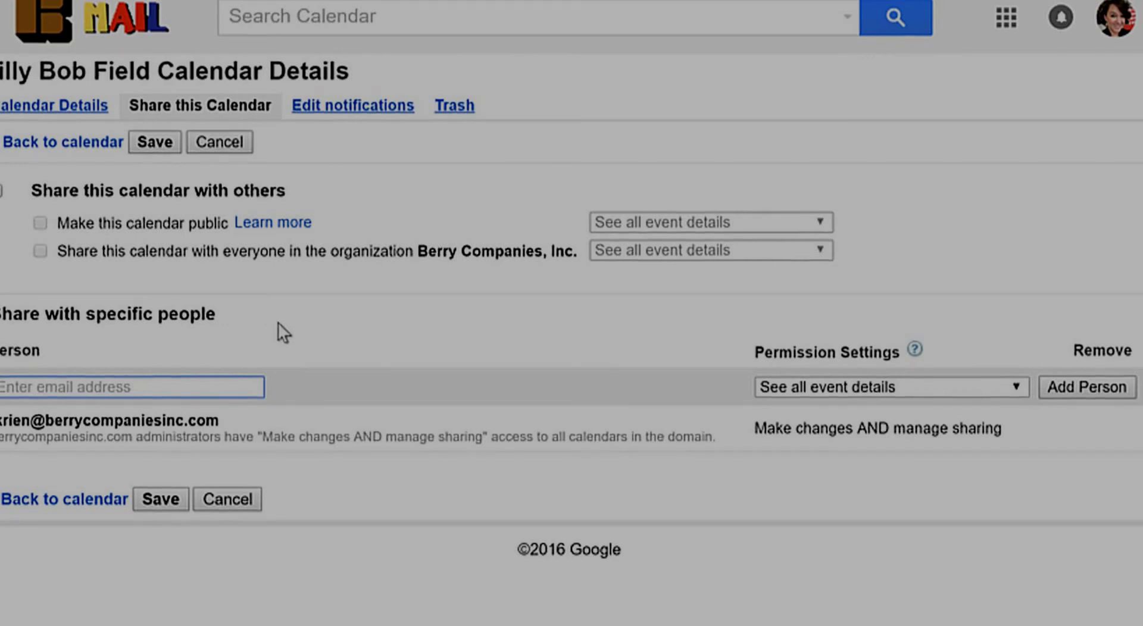
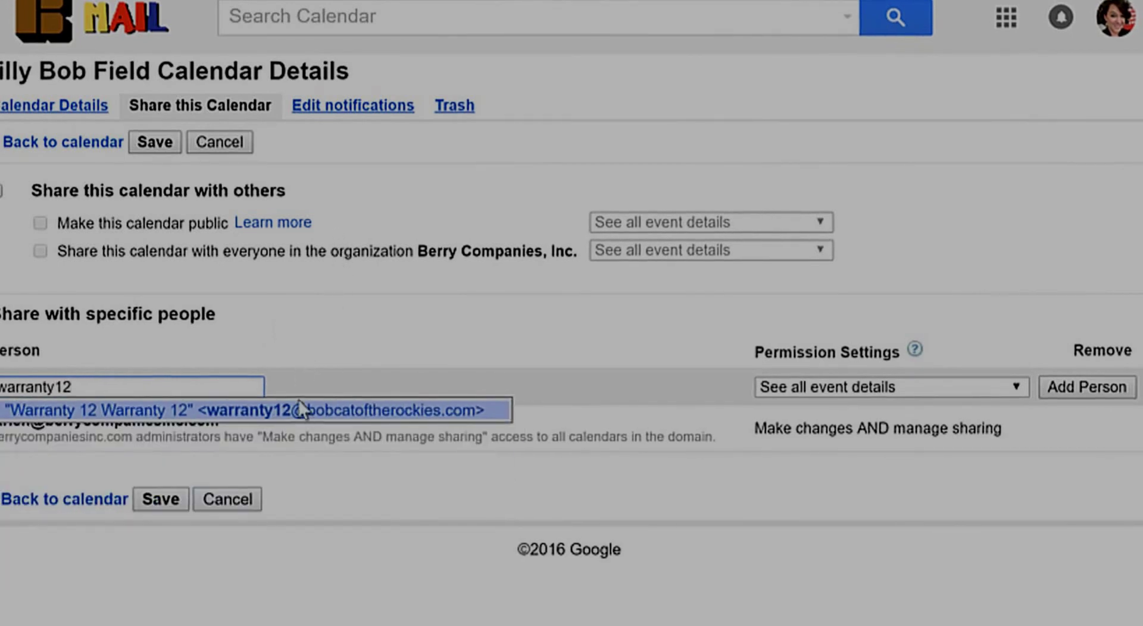
pyautogui.click(300, 417)
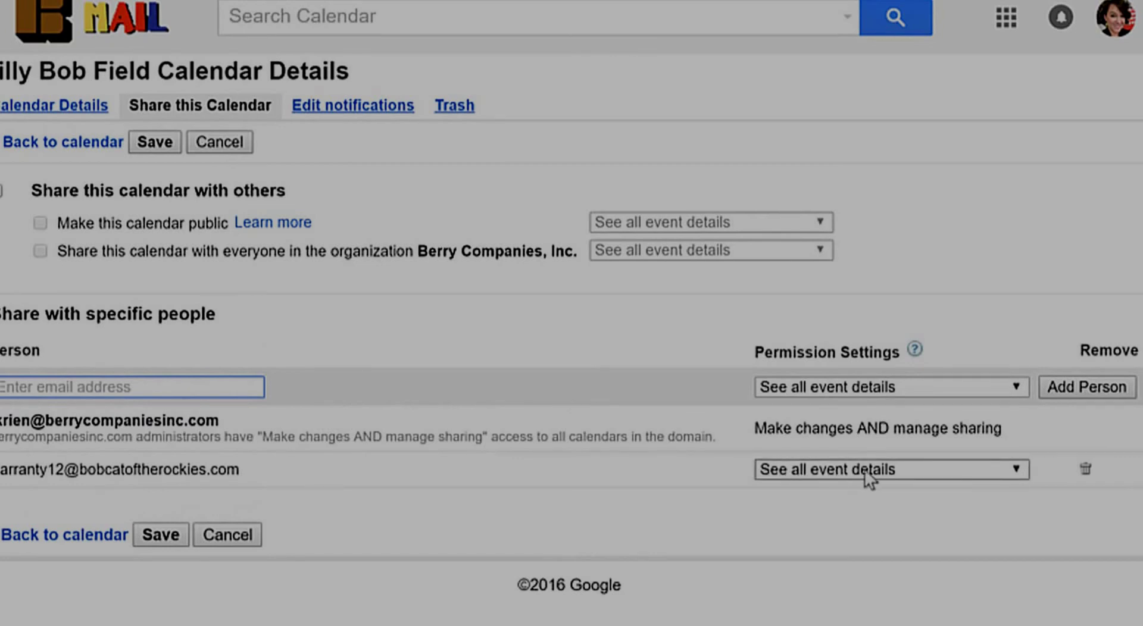
# Step: Give the warranty contact 'Make changes to events' permission and save the sharing settings
pyautogui.click(892, 471)
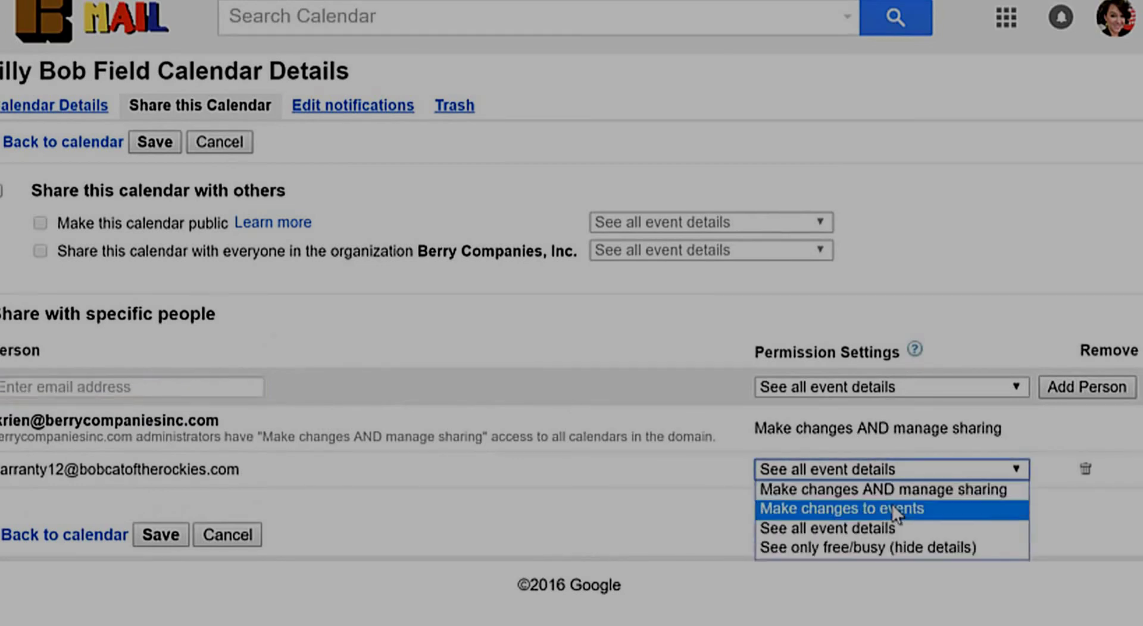
pyautogui.click(928, 510)
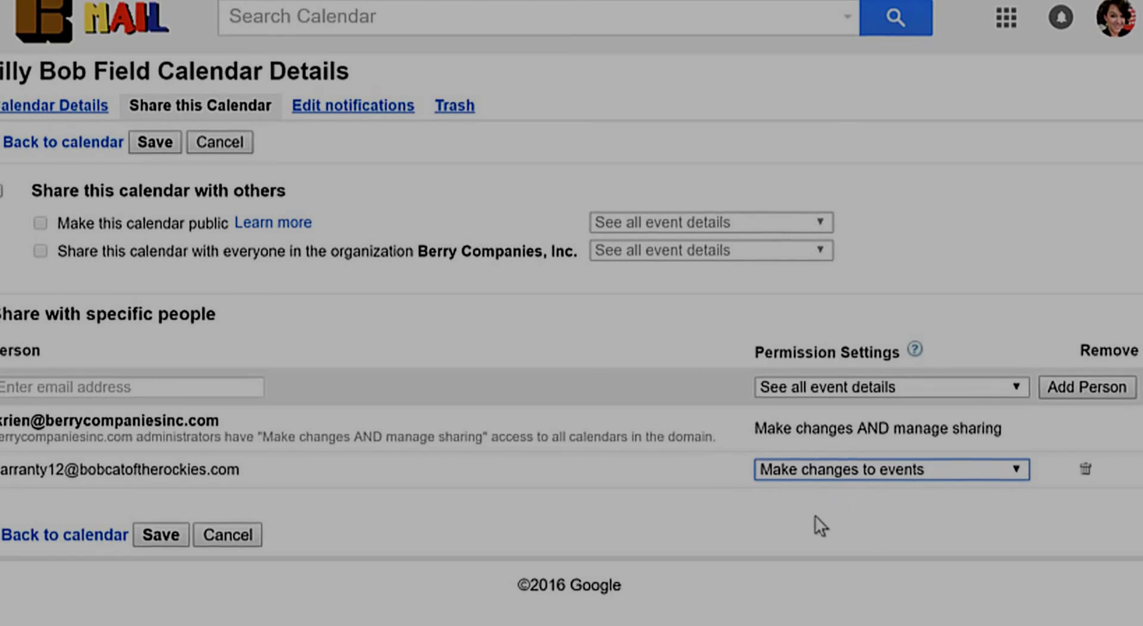
pyautogui.click(850, 473)
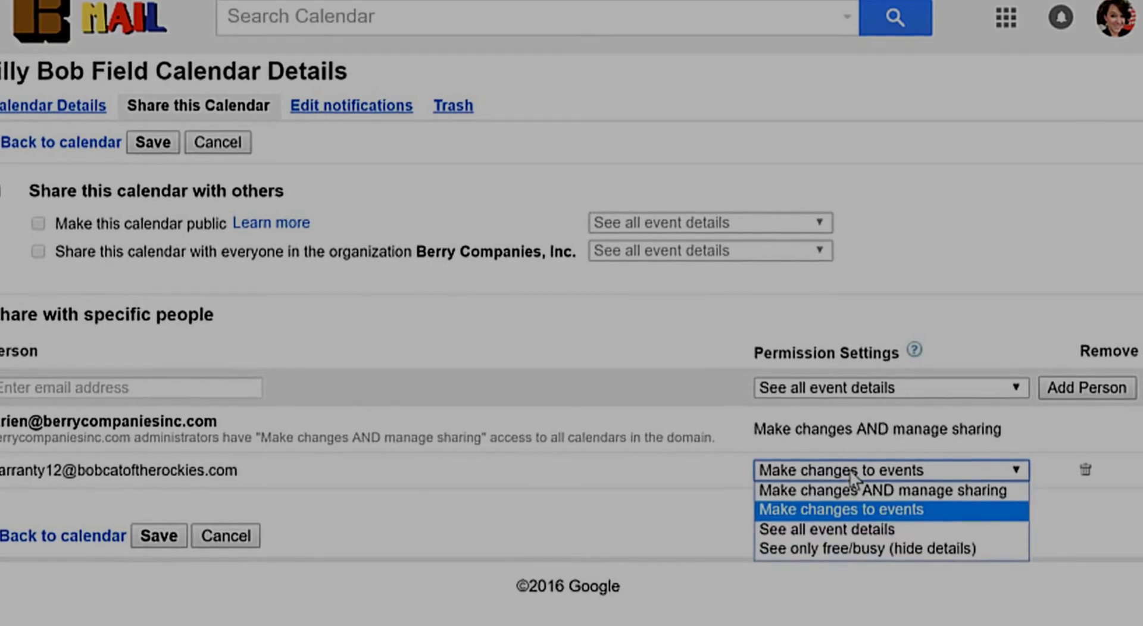
pyautogui.click(851, 474)
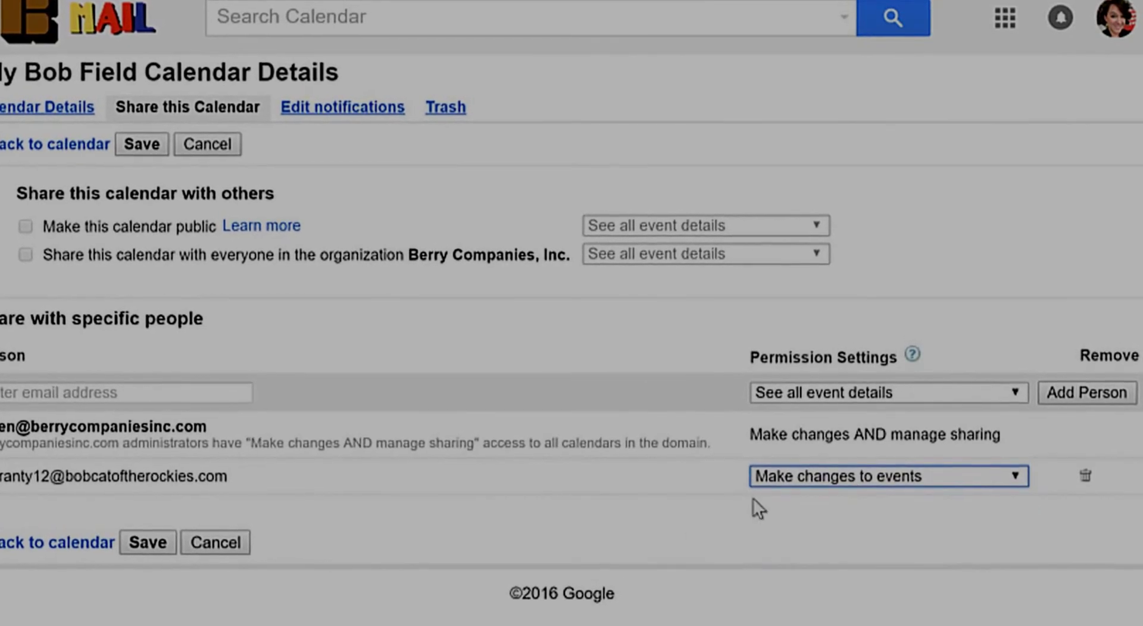
pyautogui.click(141, 549)
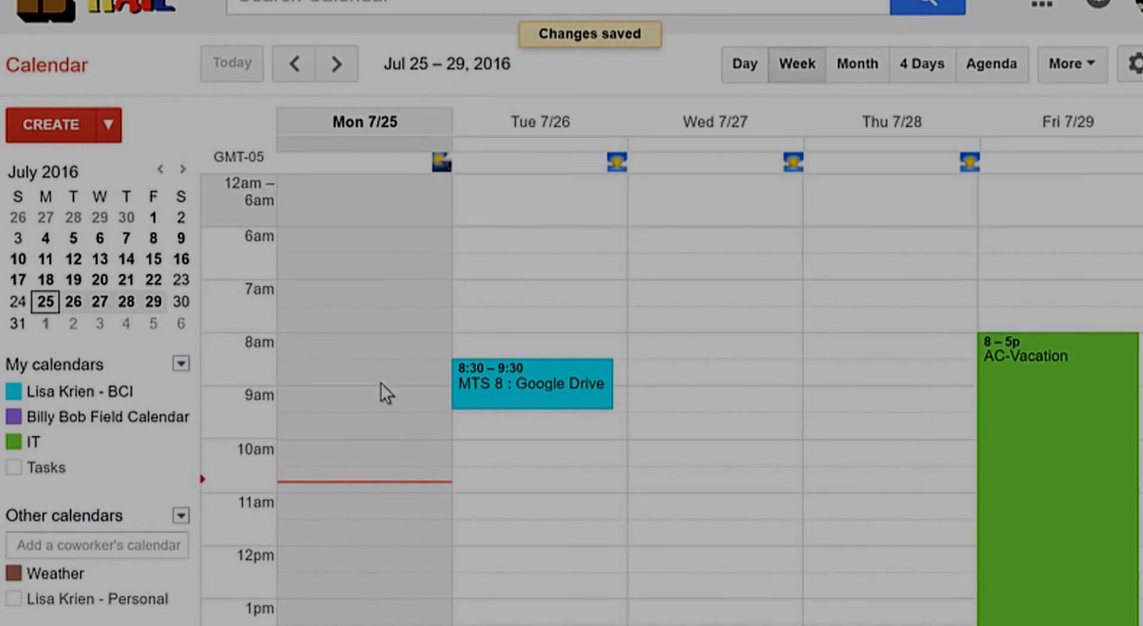
# Step: Create a Monday 11am–12pm event '250 Hr Service - Key Construction' in Billy Bob Field Calendar
pyautogui.scroll(-4, 374, 418)
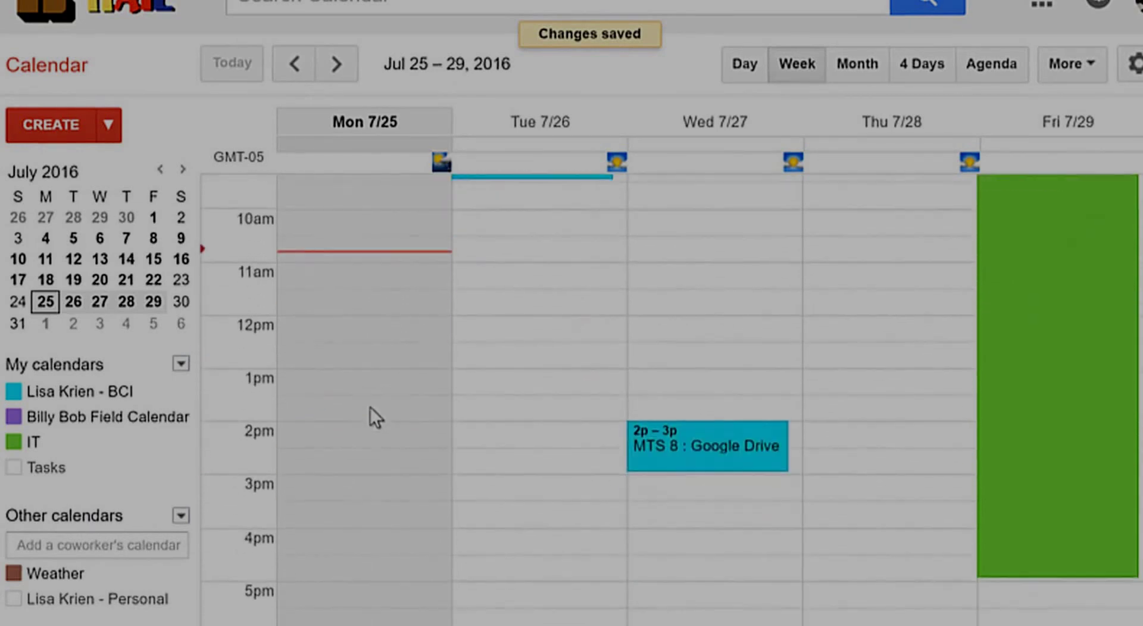
pyautogui.scroll(2, 374, 416)
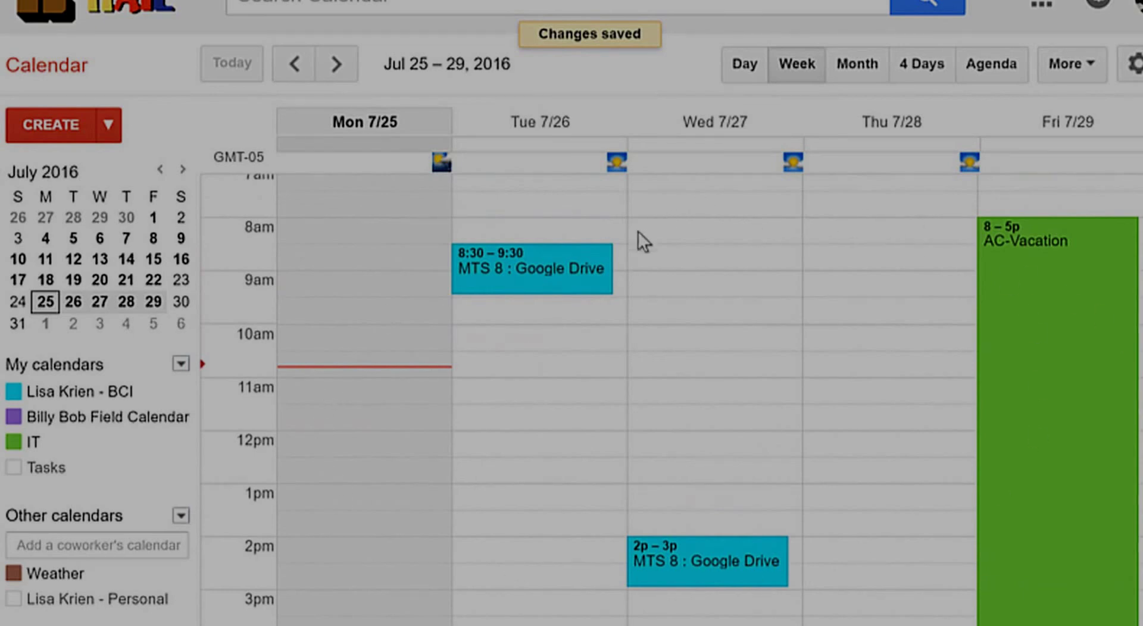
pyautogui.click(298, 400)
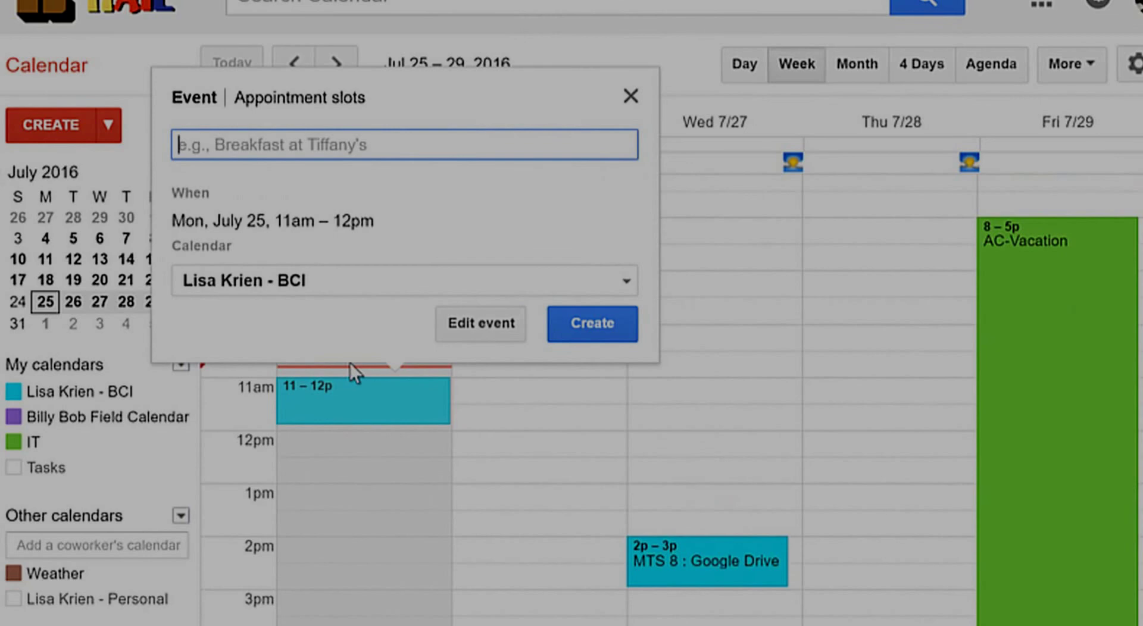
pyautogui.write('250 Hr')
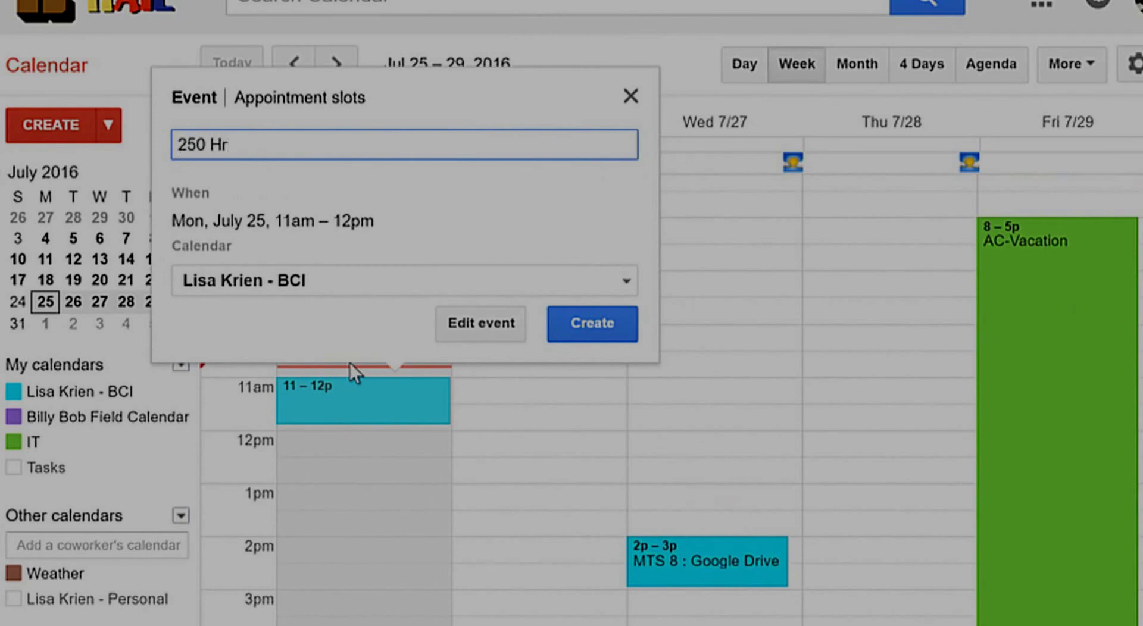
pyautogui.write(' Service ')
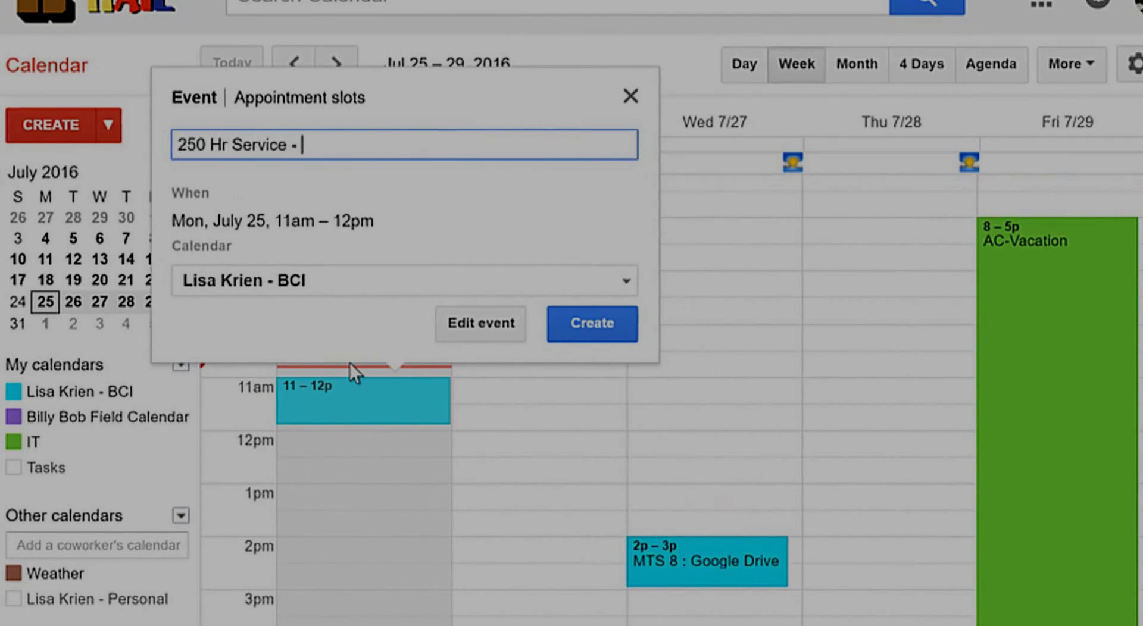
pyautogui.write('- Key')
pyautogui.press('BackSpace')
pyautogui.press('BackSpace')
pyautogui.press('BackSpace')
pyautogui.write('Key Construction')
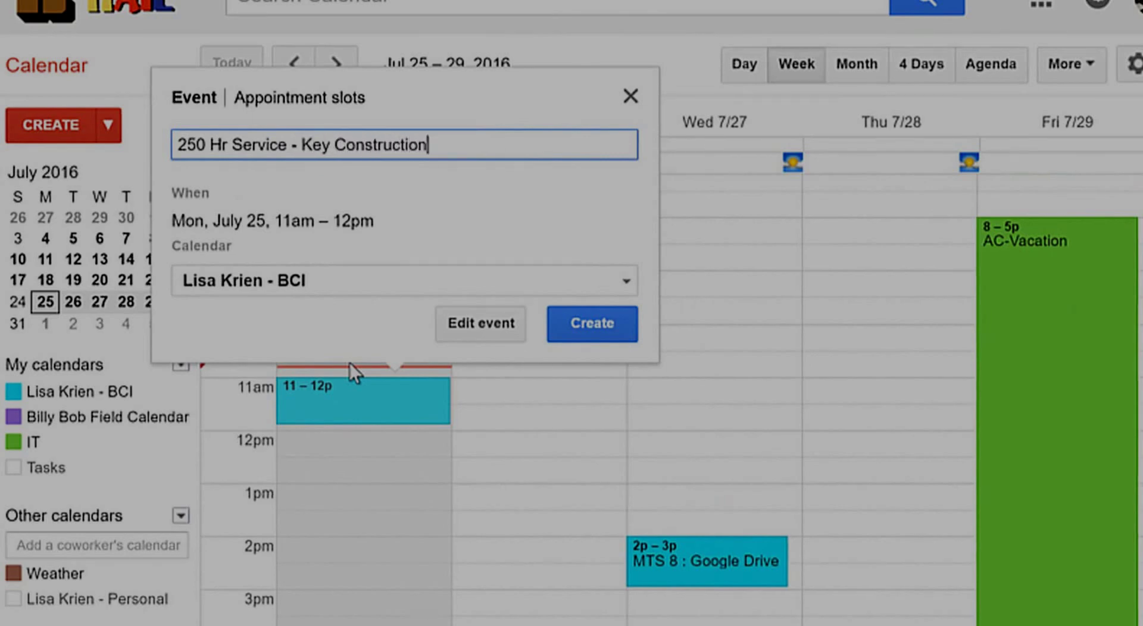
pyautogui.click(256, 284)
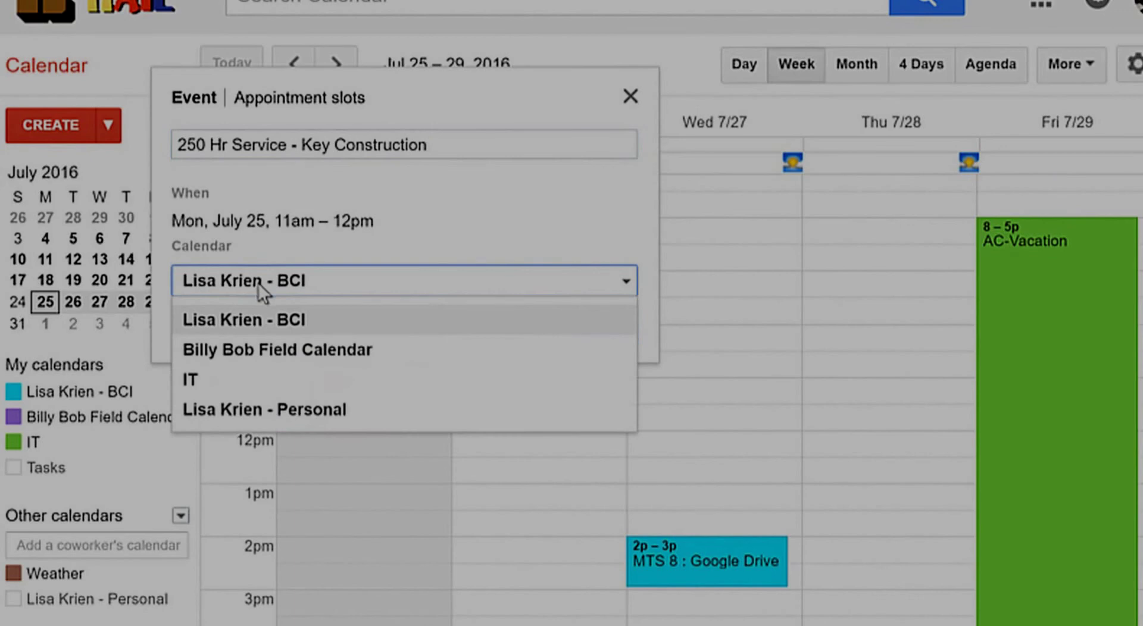
pyautogui.click(266, 349)
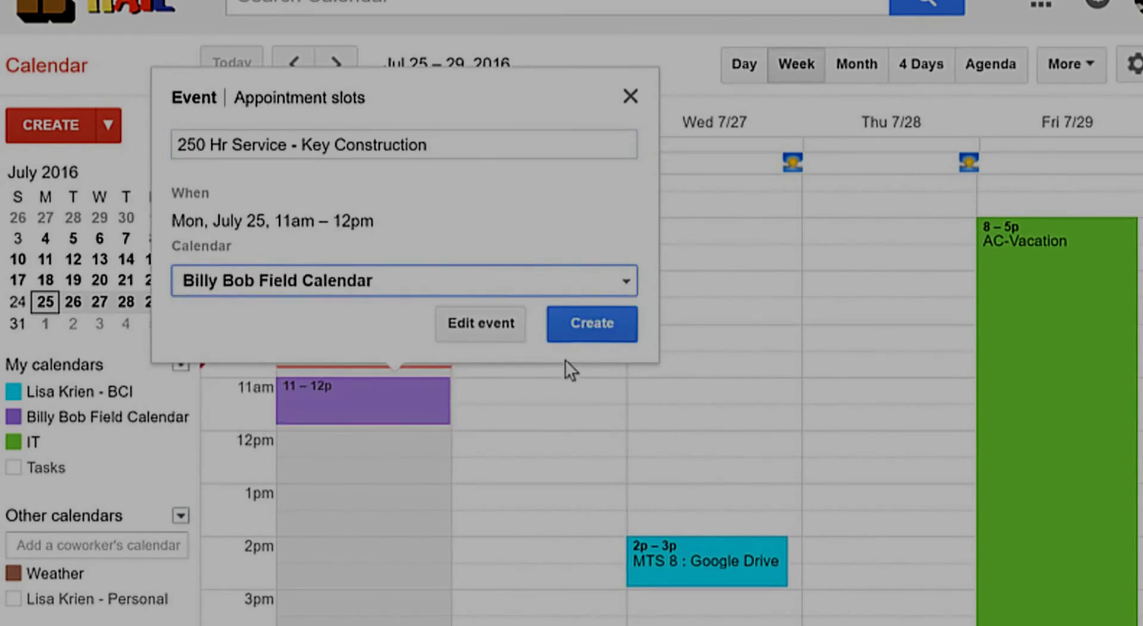
pyautogui.click(585, 326)
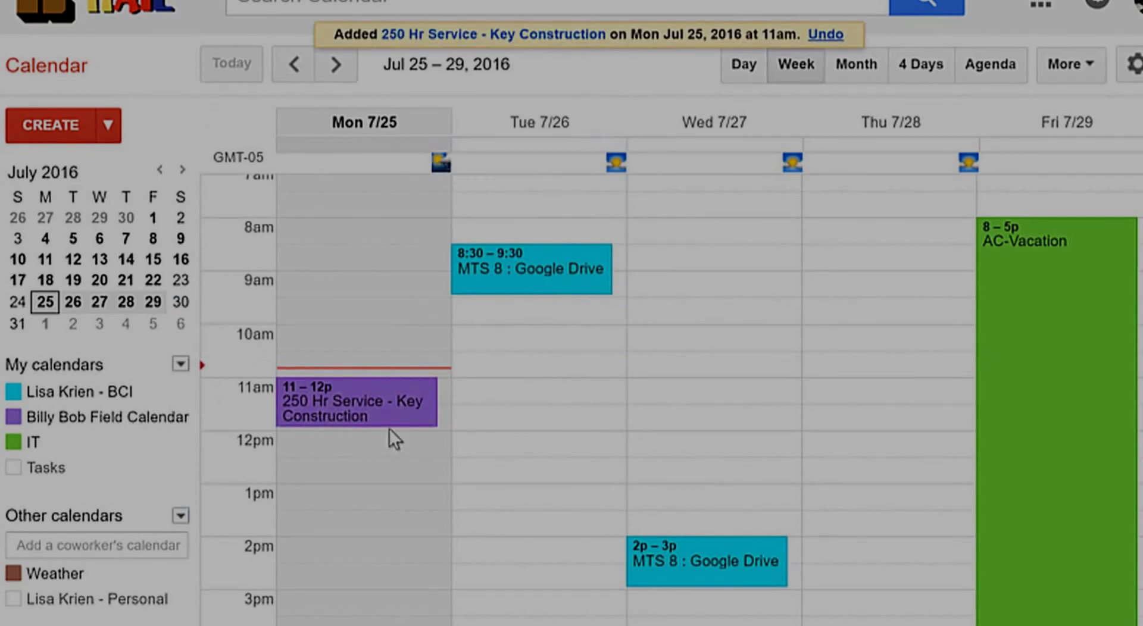
# Step: Stretch the Monday service event to end at 2pm, then delete it
pyautogui.moveTo(389, 424); pyautogui.dragTo(396, 529)
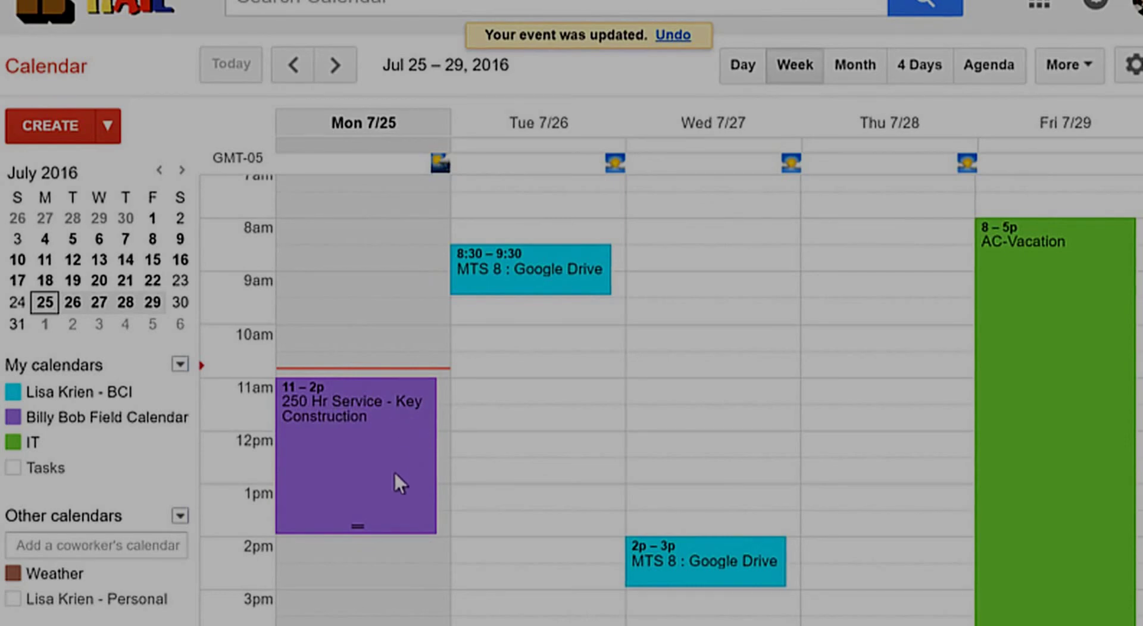
pyautogui.click(419, 484)
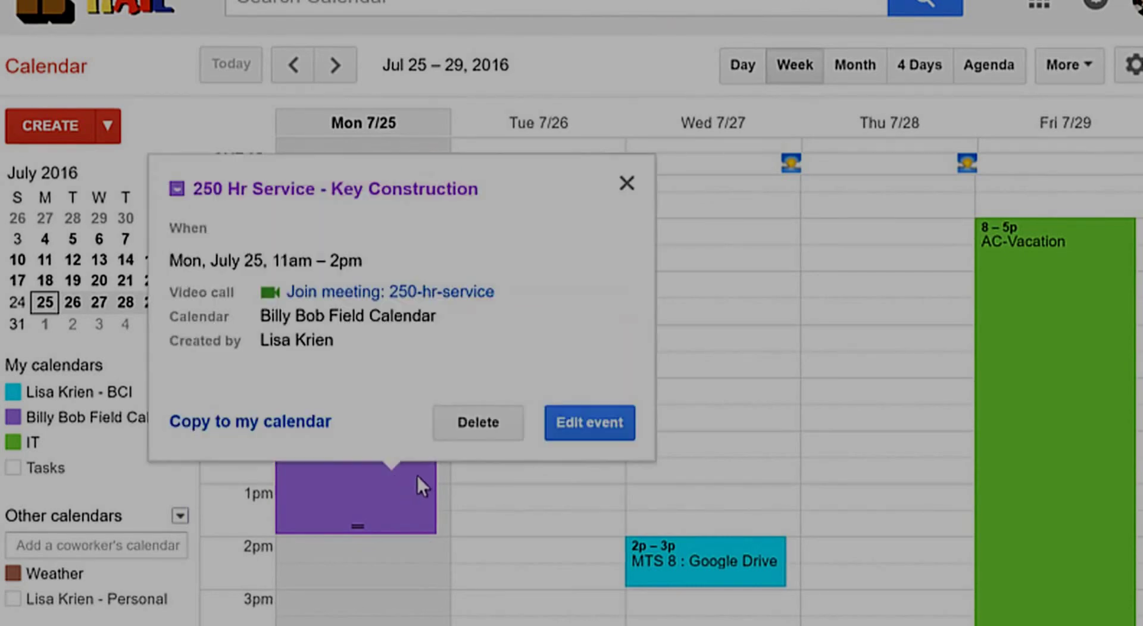
pyautogui.click(466, 423)
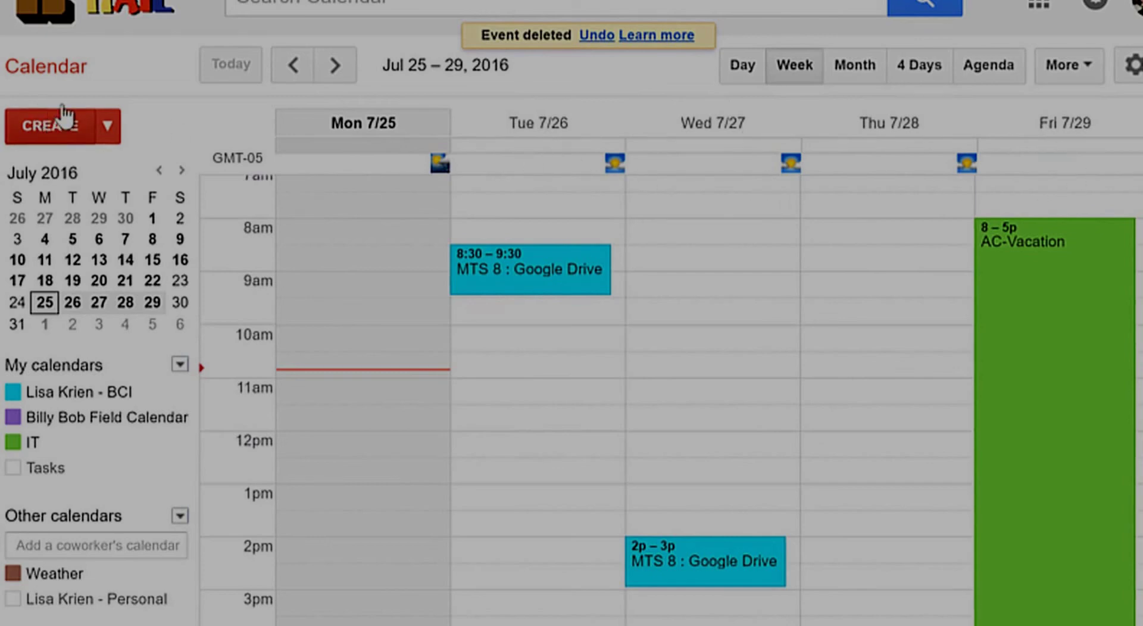
# Step: Draft an all-day July 25 event '1 - 250 Hr Service - Key Construction' in Billy Bob Field Calendar
pyautogui.click(324, 145)
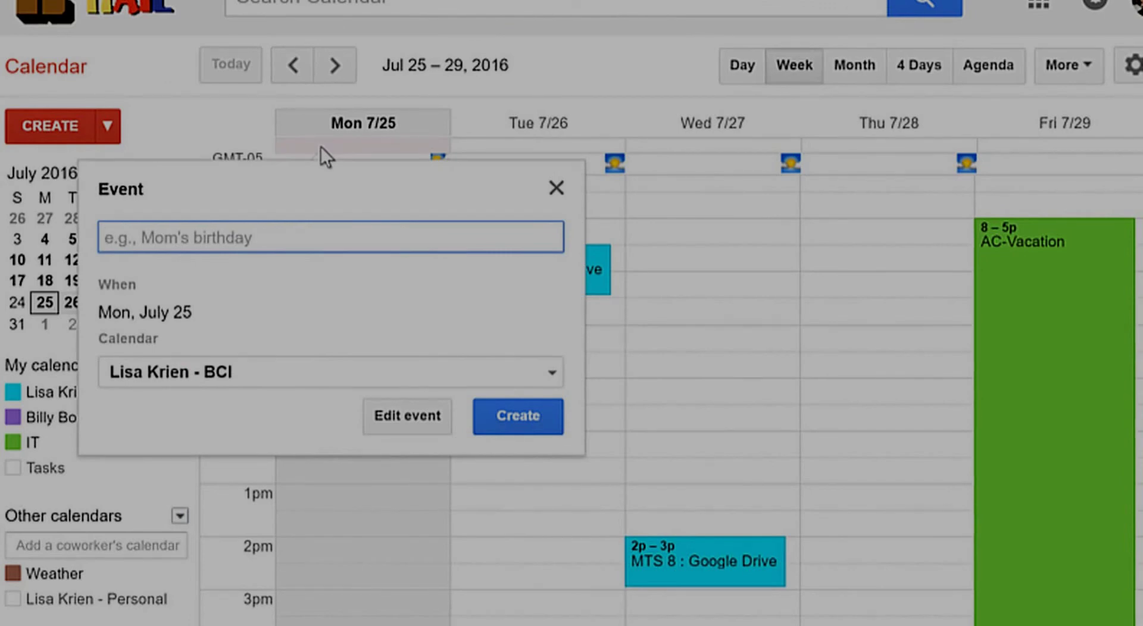
pyautogui.write('1 - ')
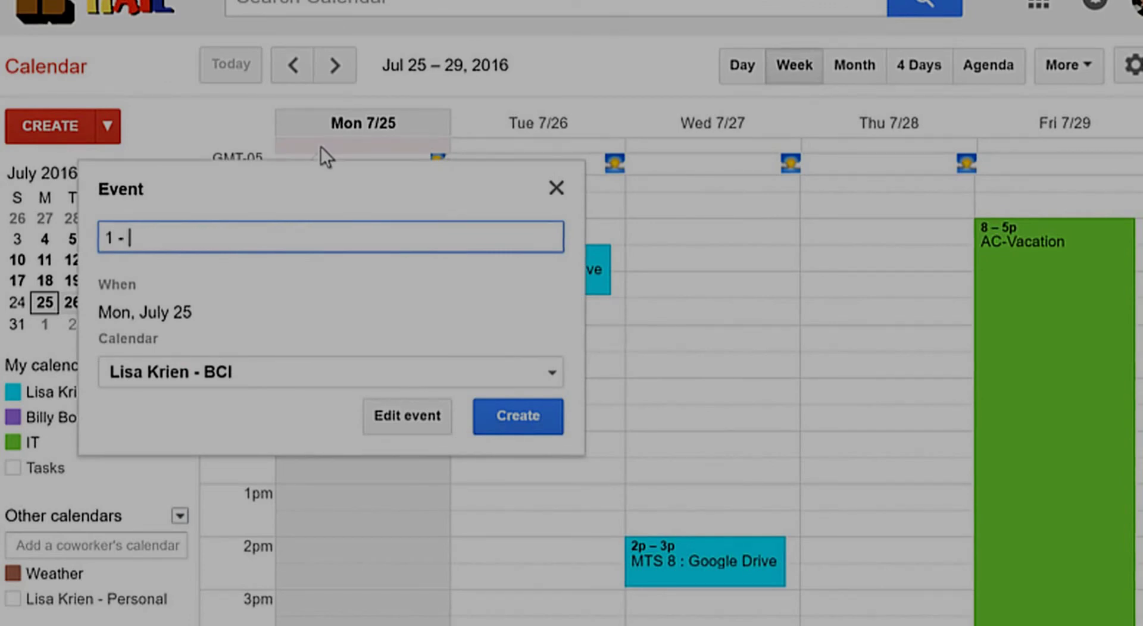
pyautogui.write('250 Hr Service ')
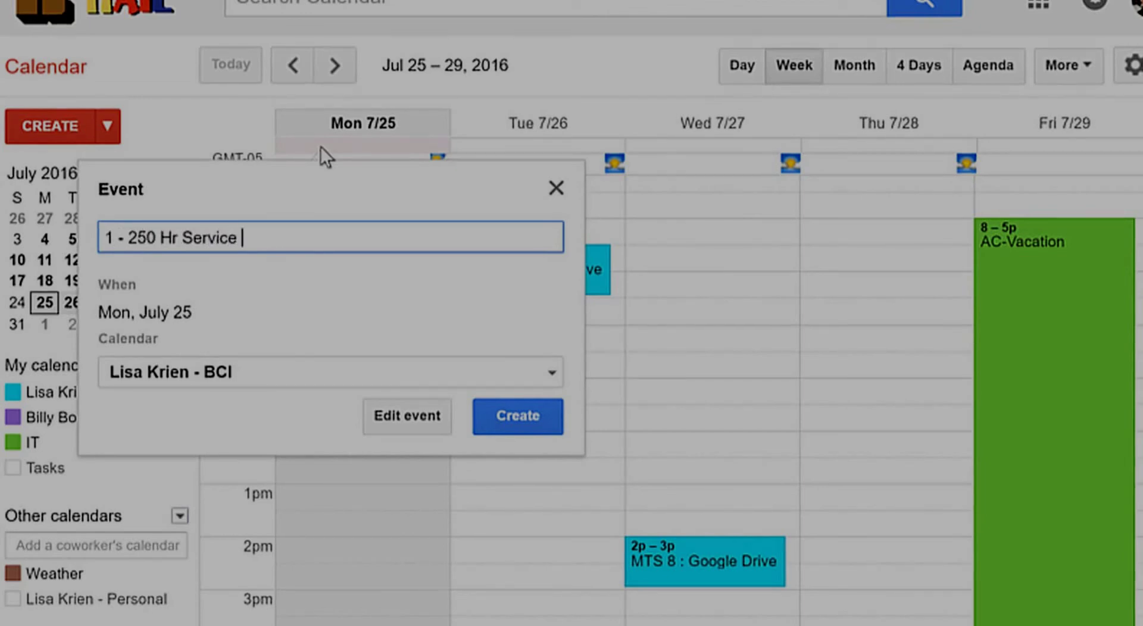
pyautogui.write('- Key Constrcu')
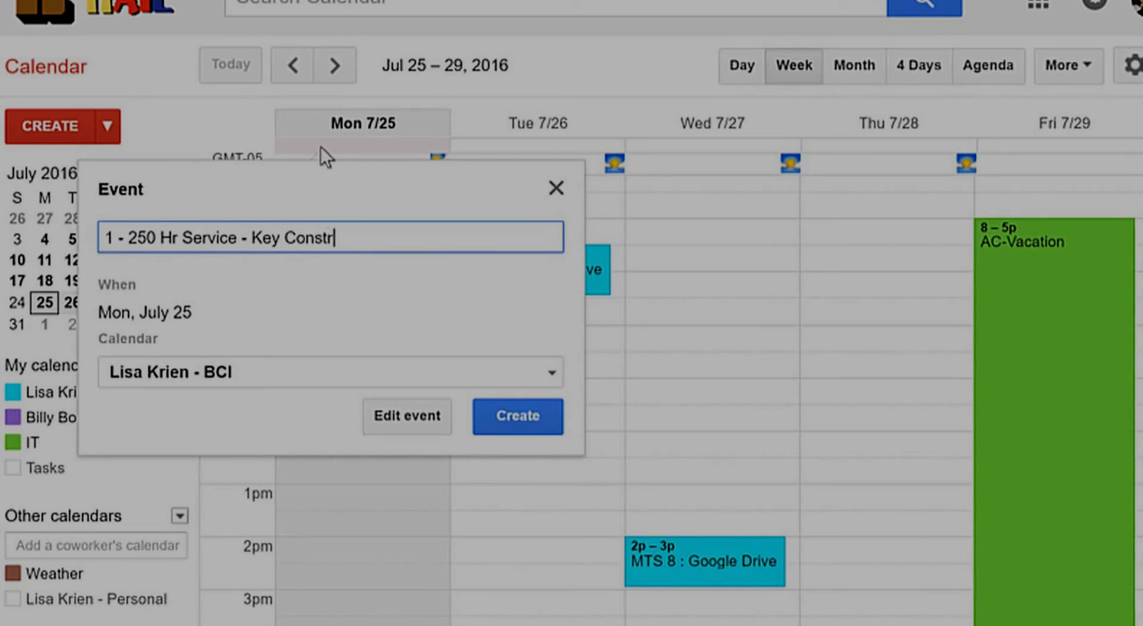
pyautogui.press('BackSpace')
pyautogui.press('BackSpace')
pyautogui.write('uction')
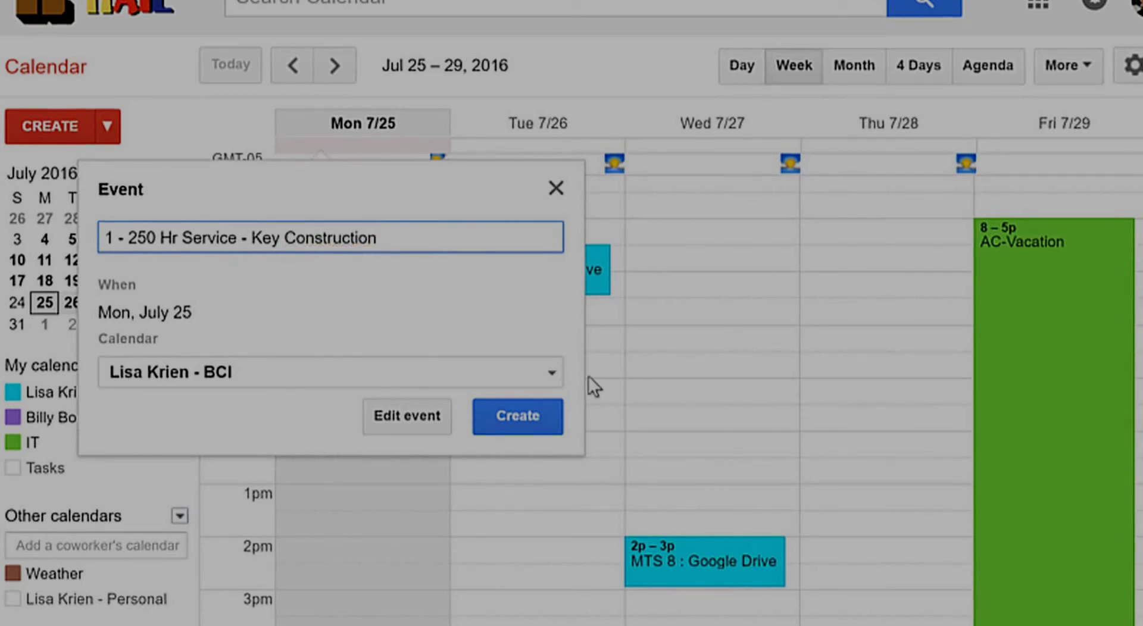
pyautogui.click(281, 378)
pyautogui.click(254, 447)
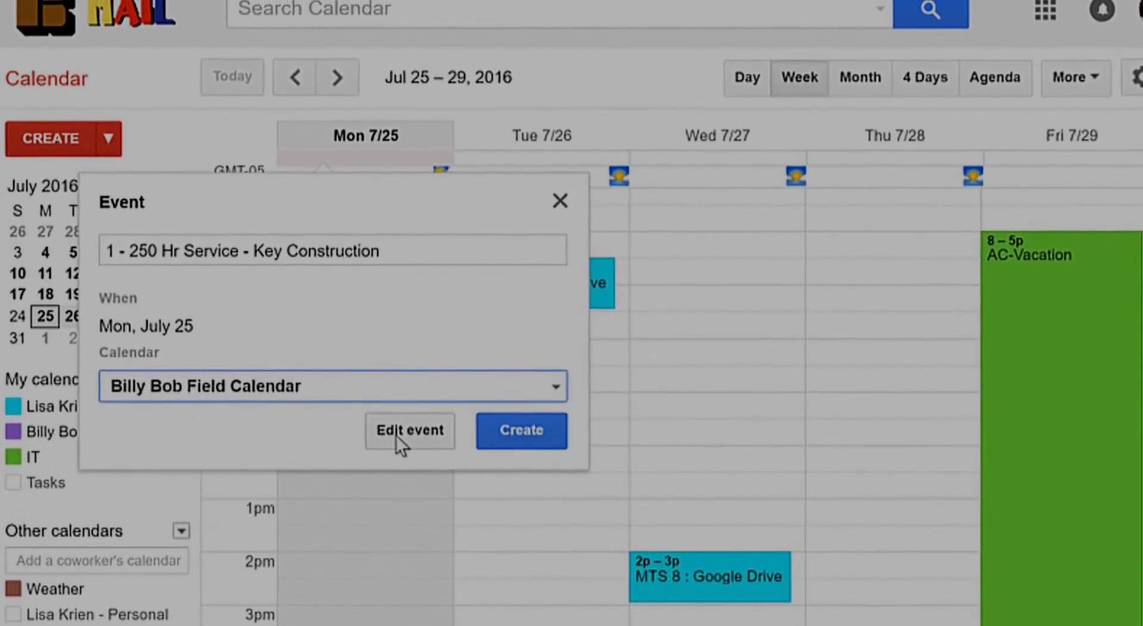
# Step: On the event's full edit page, set the location to the suggested Wichita, KS street address
pyautogui.click(400, 443)
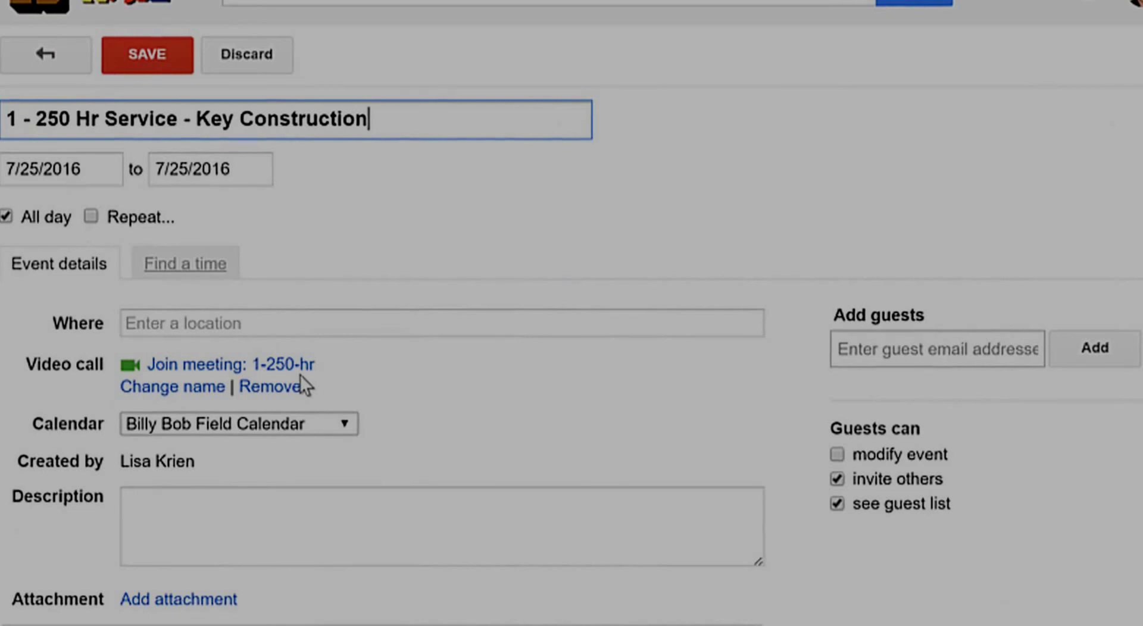
pyautogui.click(281, 322)
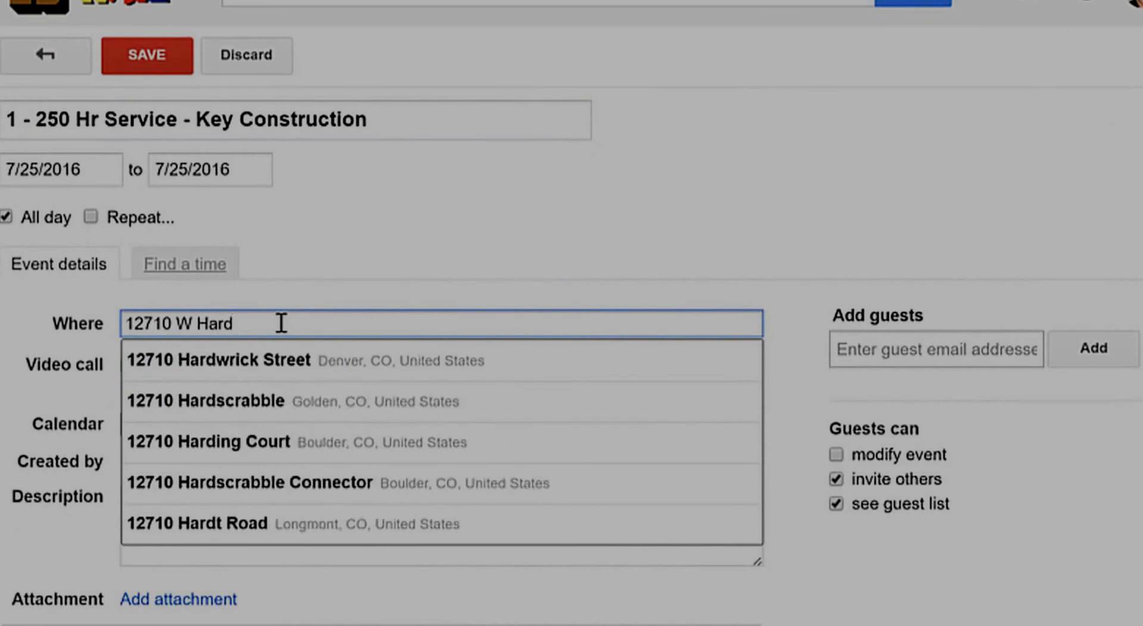
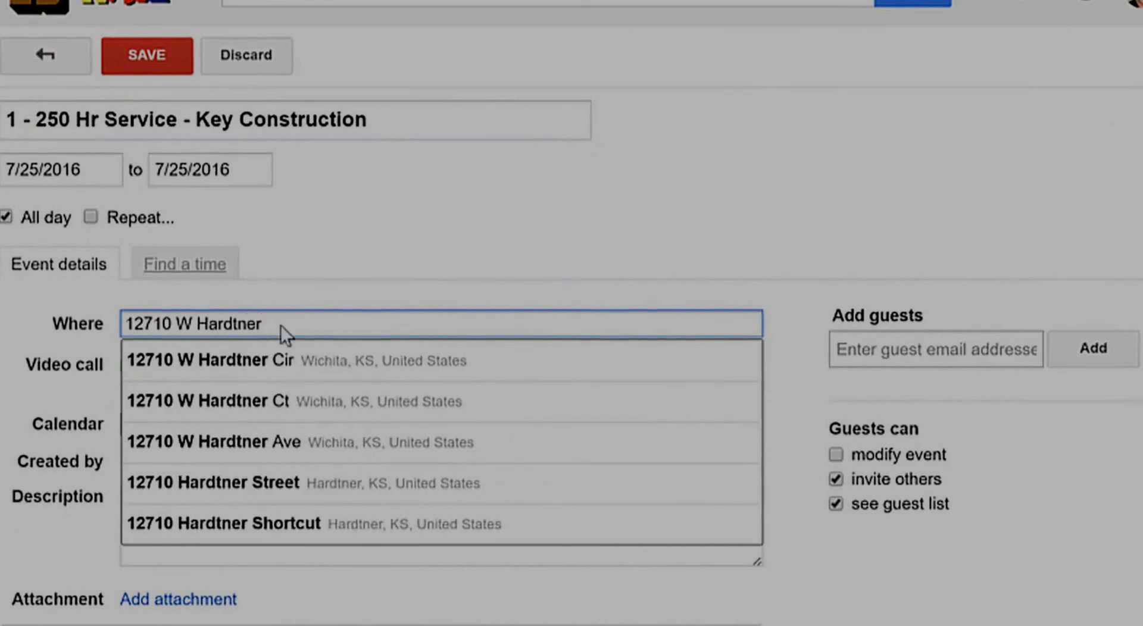
pyautogui.click(515, 370)
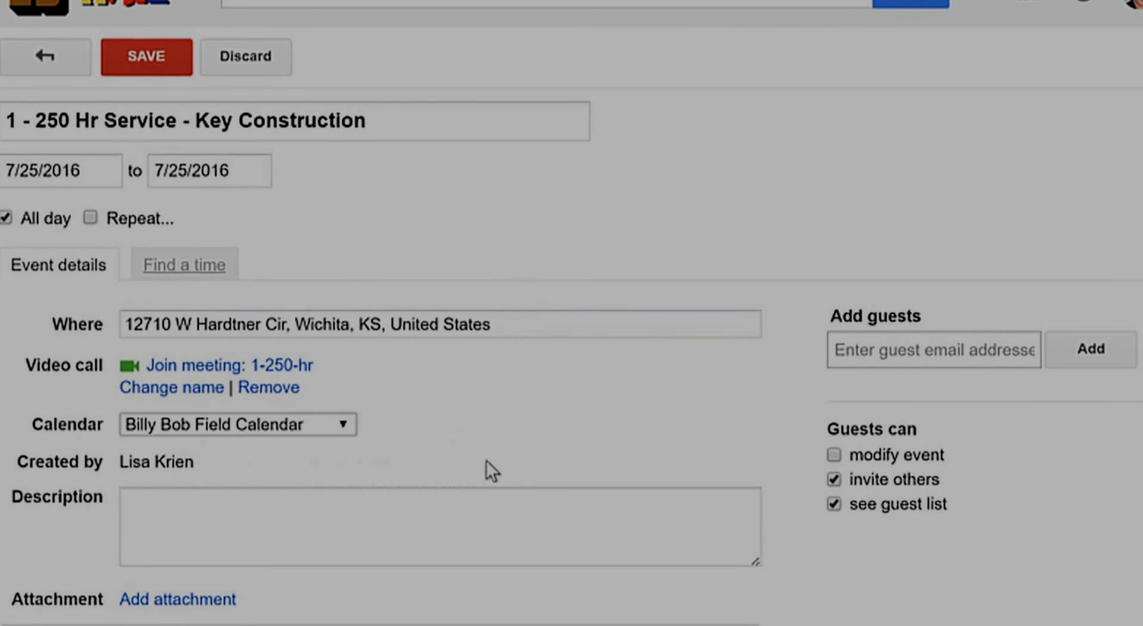
# Step: Write a description with the job number and a note to call the onsite contact's phone
pyautogui.click(217, 503)
pyautogui.write('120')
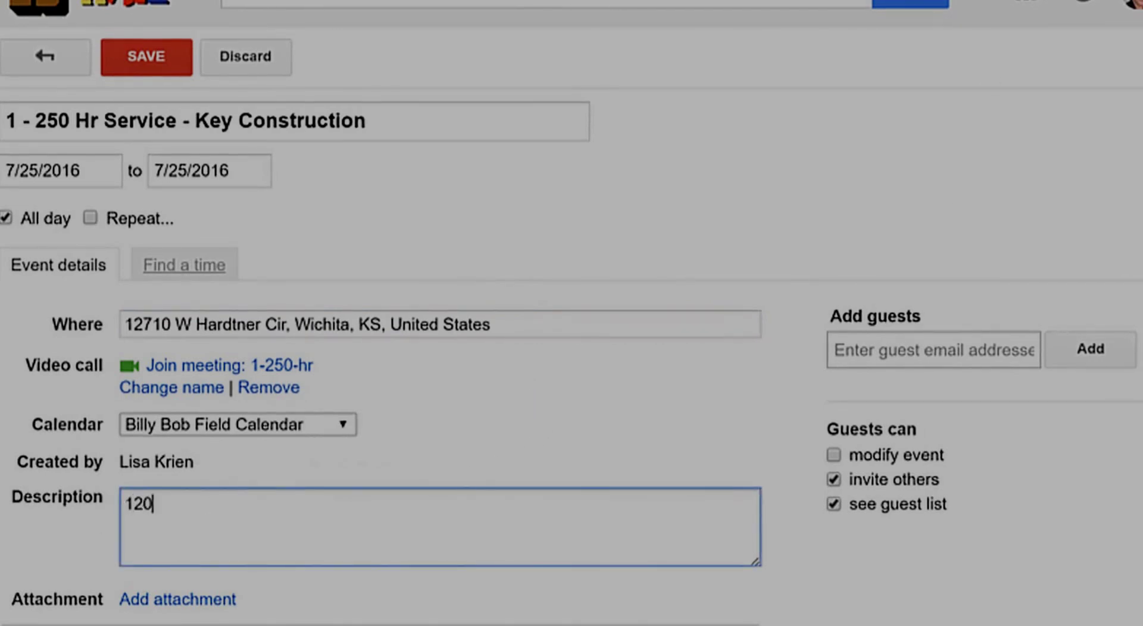
pyautogui.write('12345')
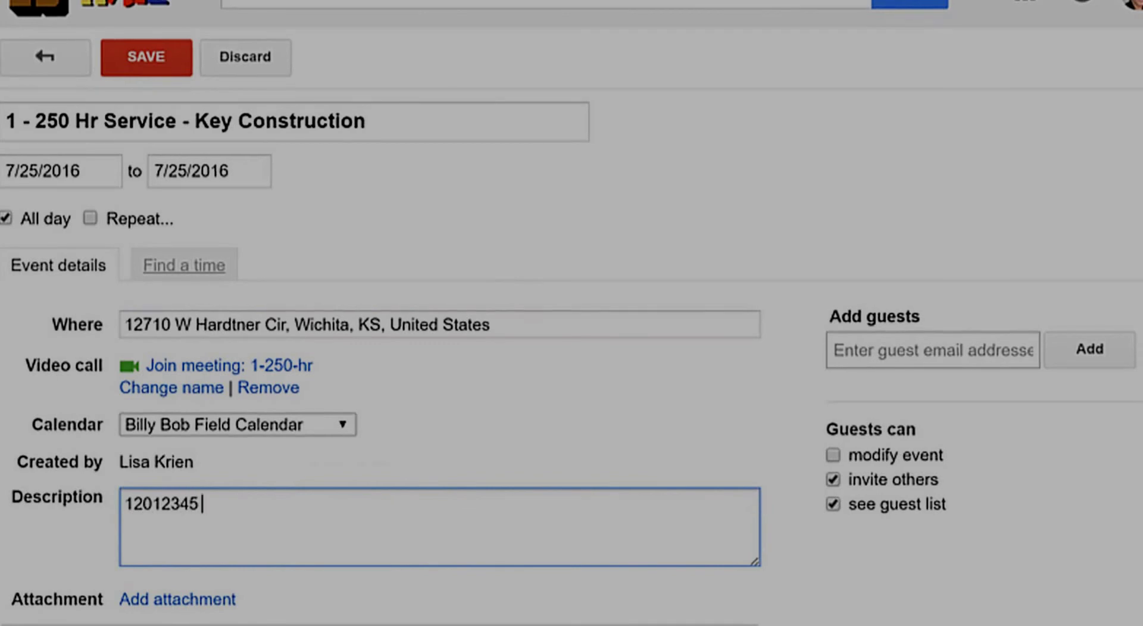
pyautogui.write(' - Call Joe')
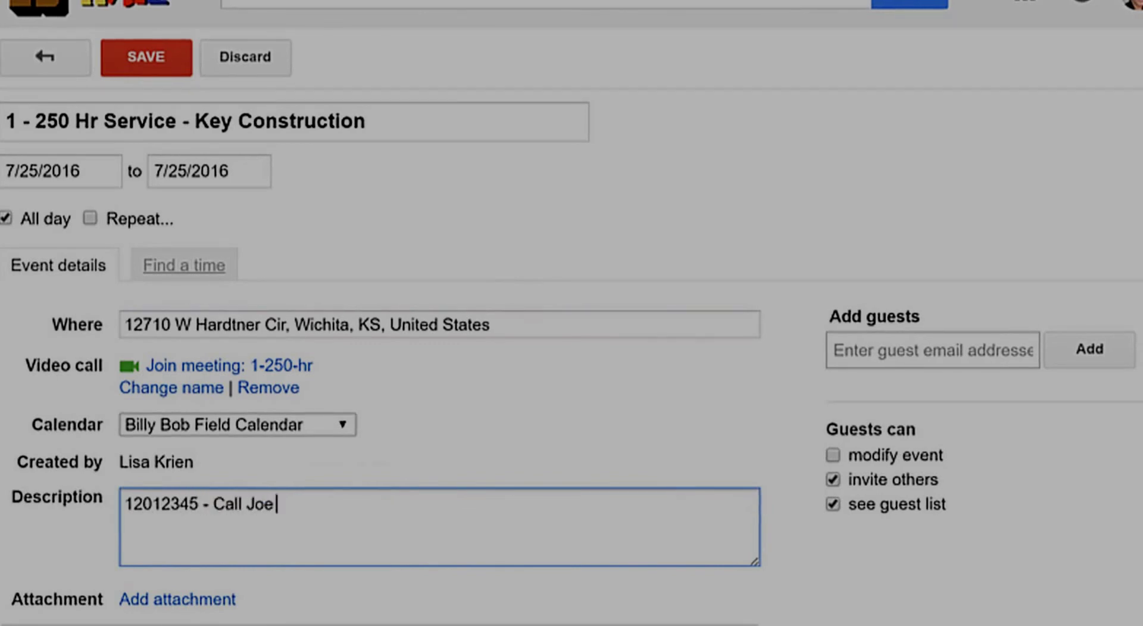
pyautogui.write(' whe')
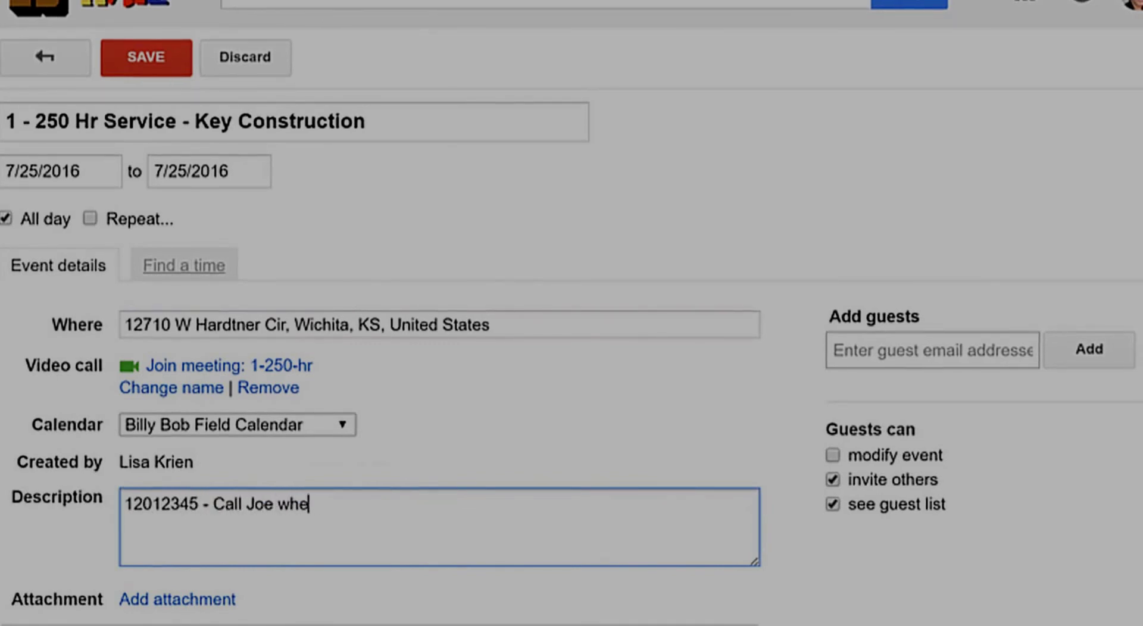
pyautogui.write('n you get onbs')
pyautogui.press('BackSpace')
pyautogui.press('BackSpace')
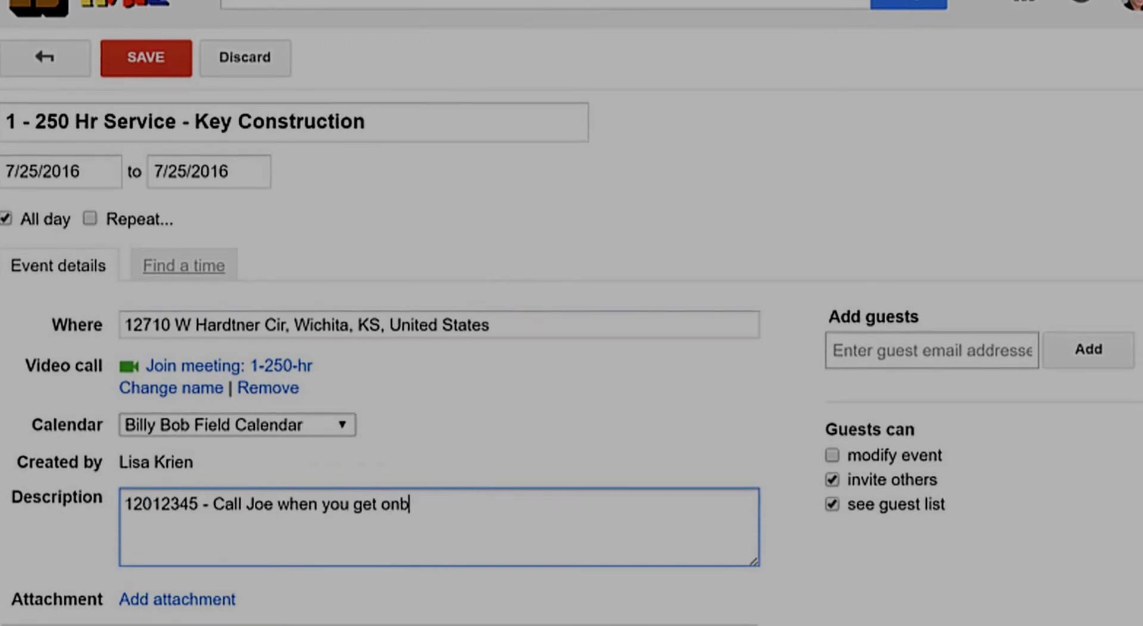
pyautogui.write('site (')
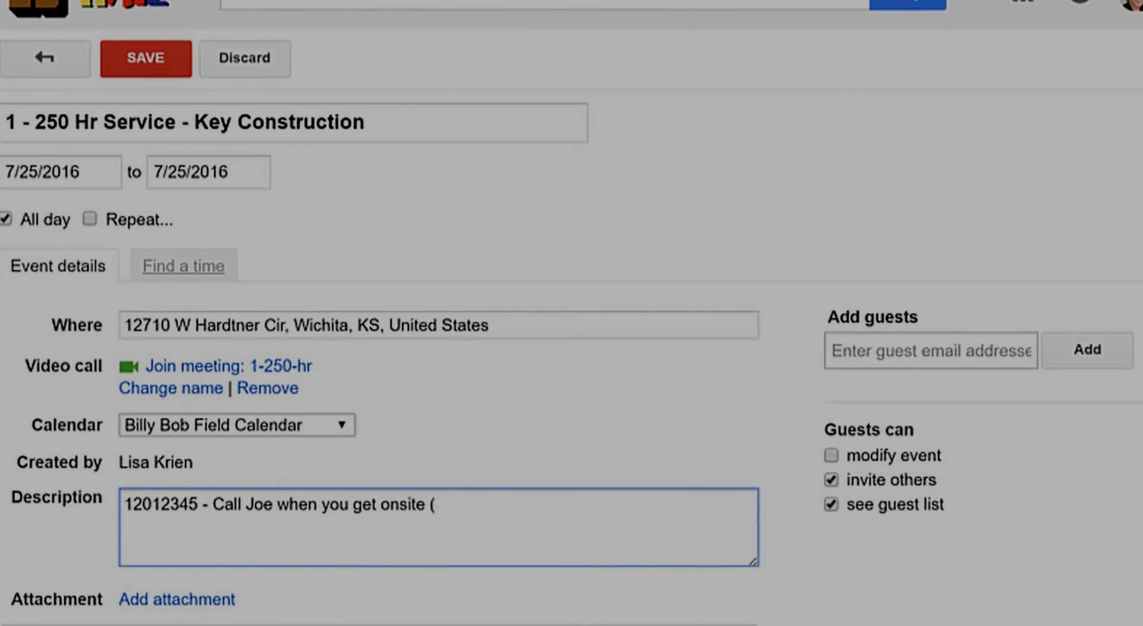
pyautogui.write('316-')
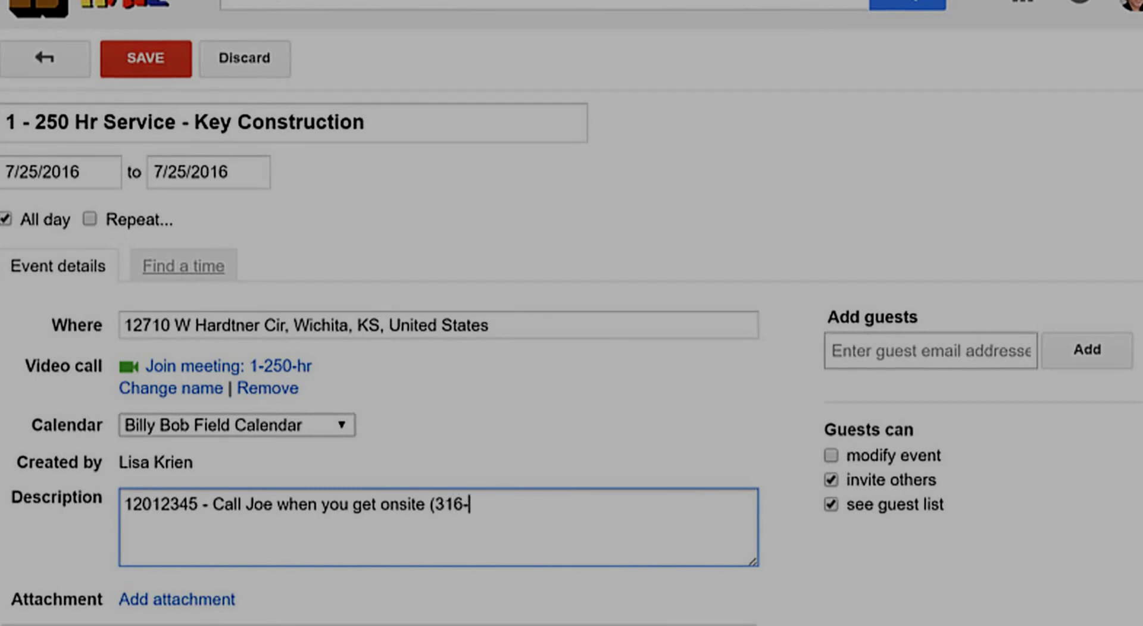
pyautogui.write('555-0')
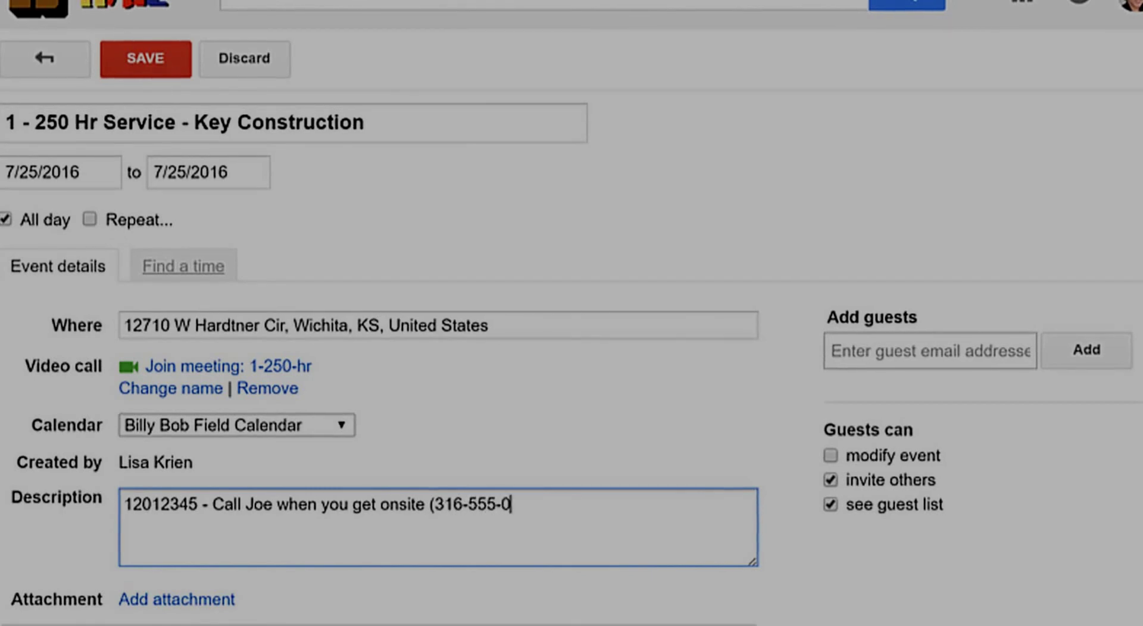
pyautogui.write('130')
pyautogui.press('Left')
pyautogui.press('Left')
pyautogui.press('Left')
pyautogui.press('Left')
pyautogui.press('Left')
pyautogui.press('Left')
pyautogui.press('Left')
pyautogui.press('BackSpace')
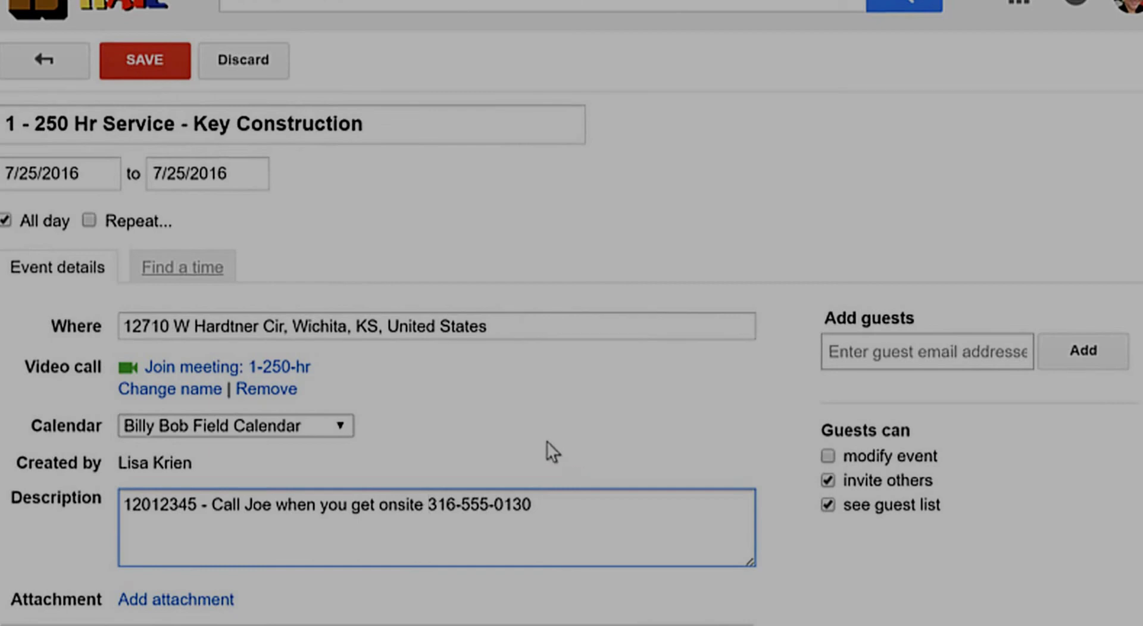
# Step: Keep Billy Bob Field Calendar as the event's calendar and save the event
pyautogui.click(345, 423)
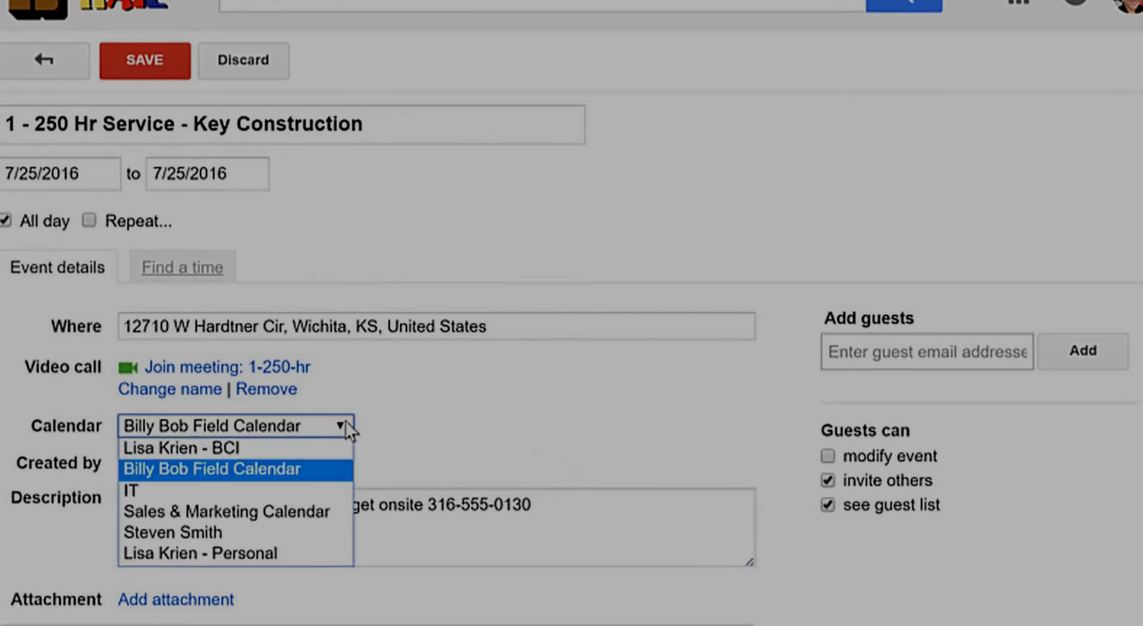
pyautogui.click(345, 424)
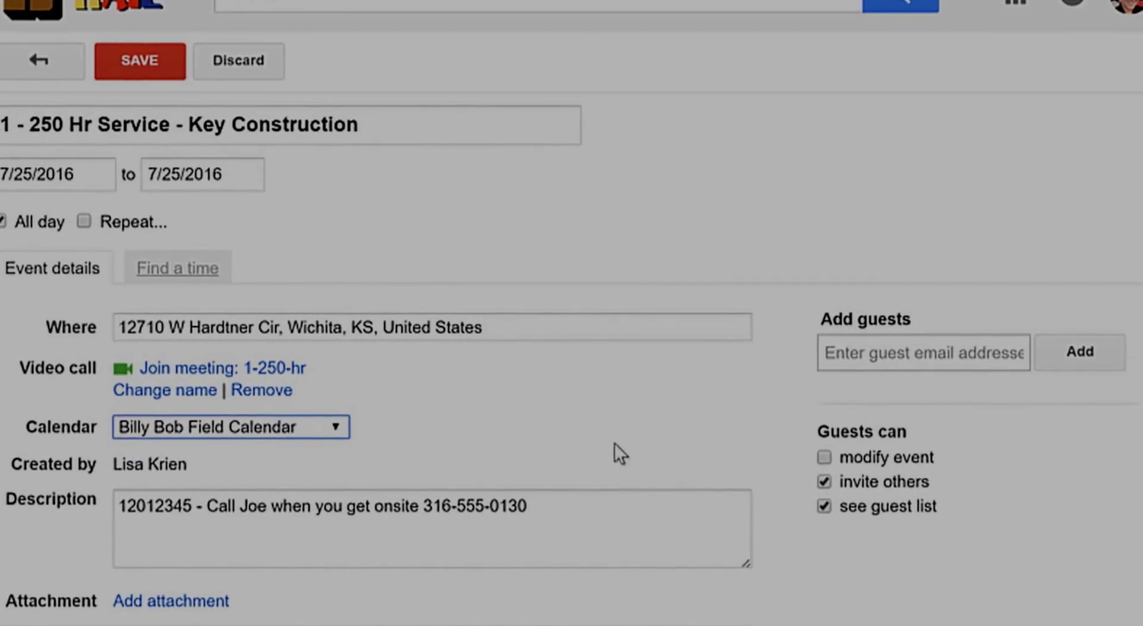
pyautogui.click(110, 77)
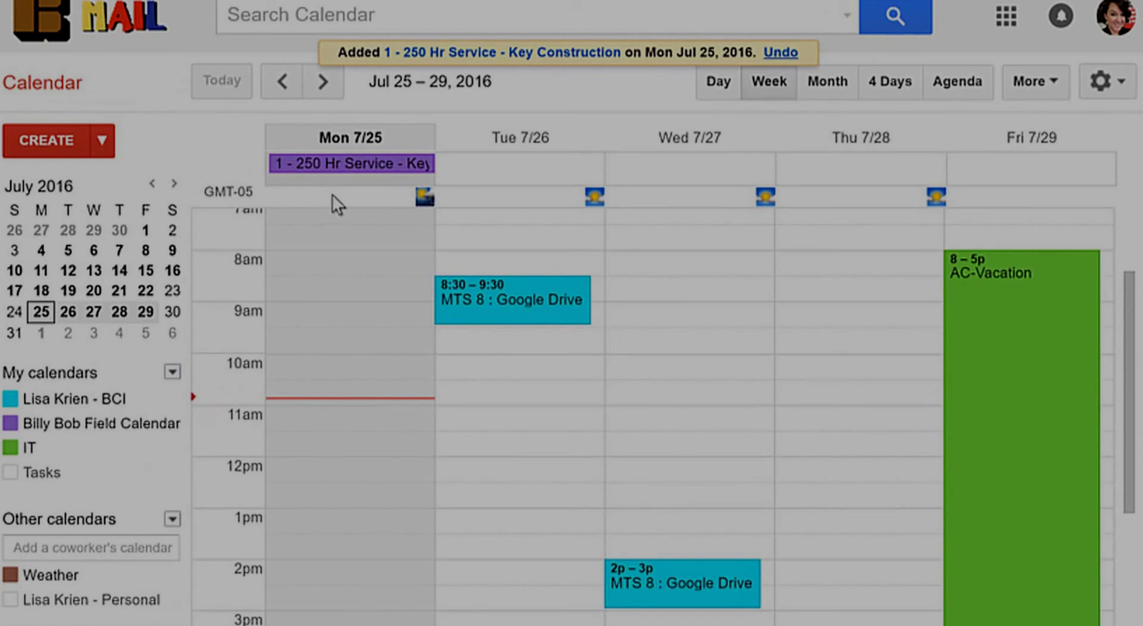
# Step: Draft an all-day July 25 event '2 - Hydraulic Leak - ABC Concrete' in Billy Bob Field Calendar, then open full details
pyautogui.click(289, 180)
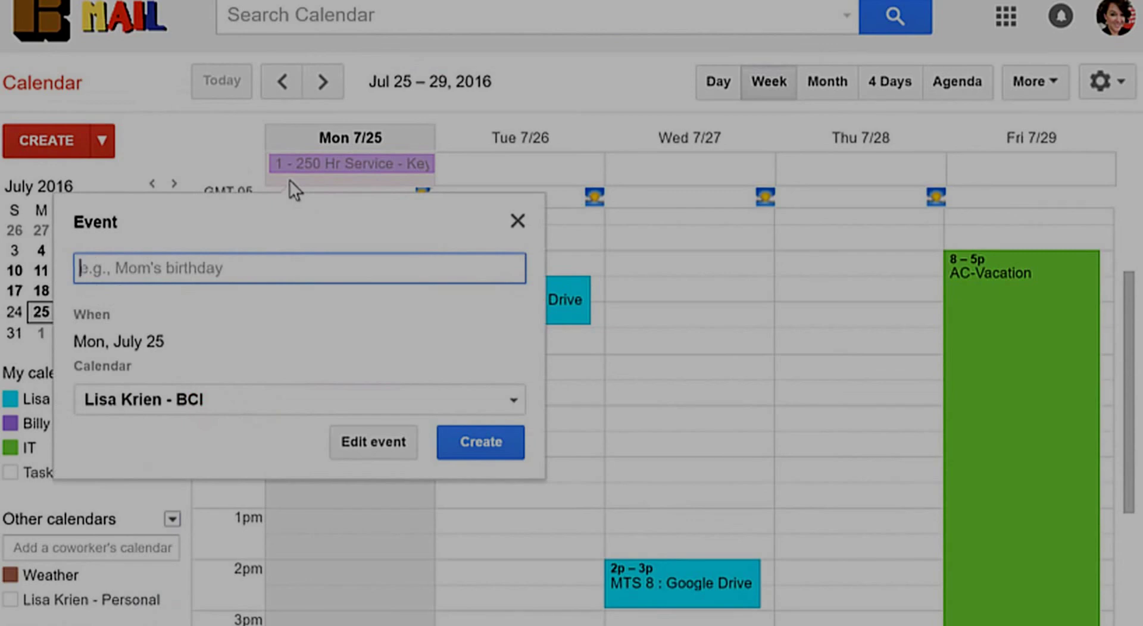
pyautogui.write('2 ')
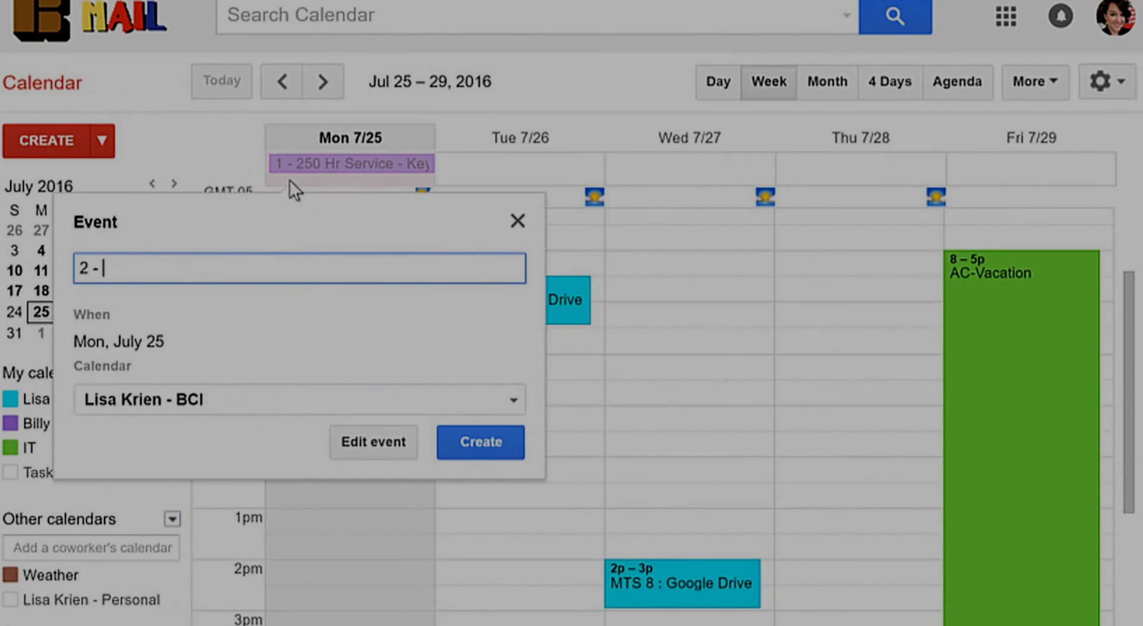
pyautogui.write('- Hydraulic Leak - ABC ')
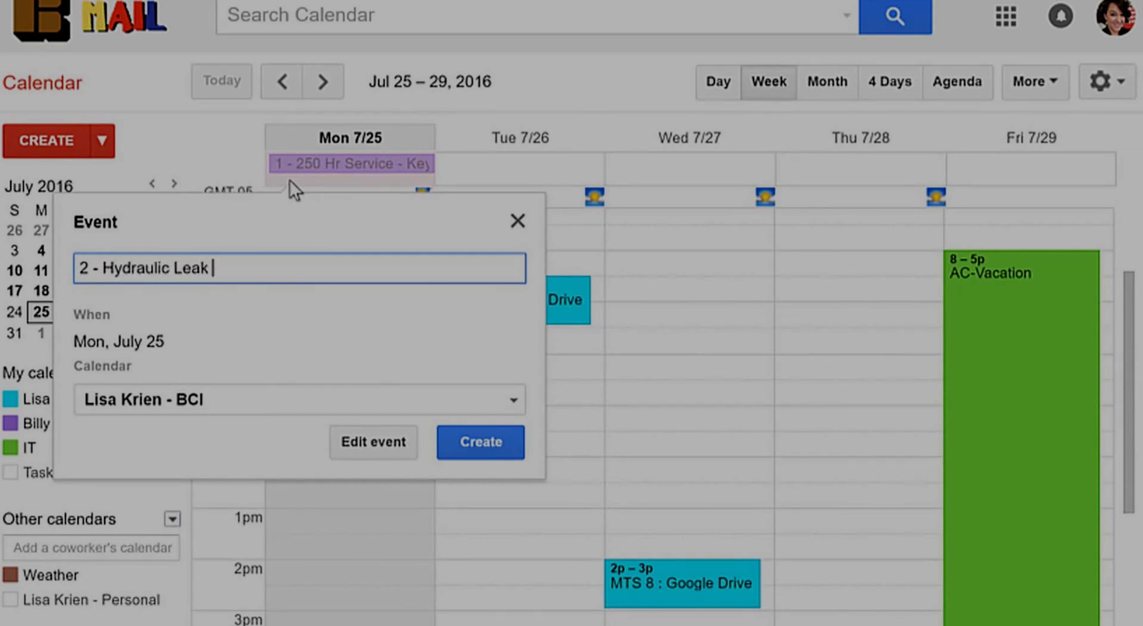
pyautogui.write('Concrerte')
pyautogui.press('BackSpace')
pyautogui.press('BackSpace')
pyautogui.press('BackSpace')
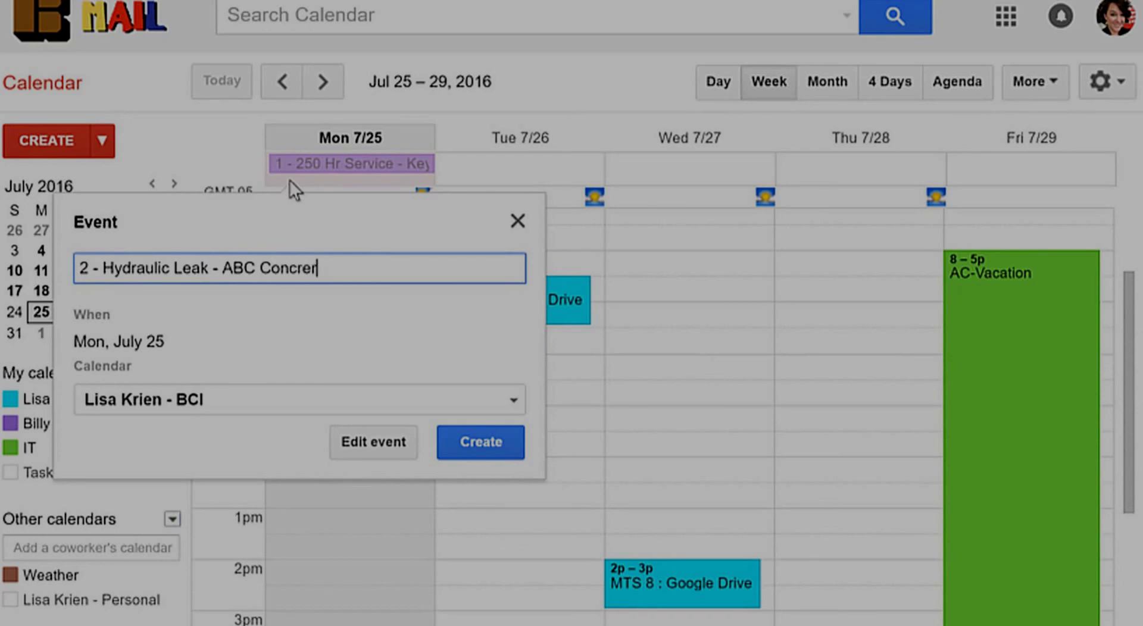
pyautogui.write('te')
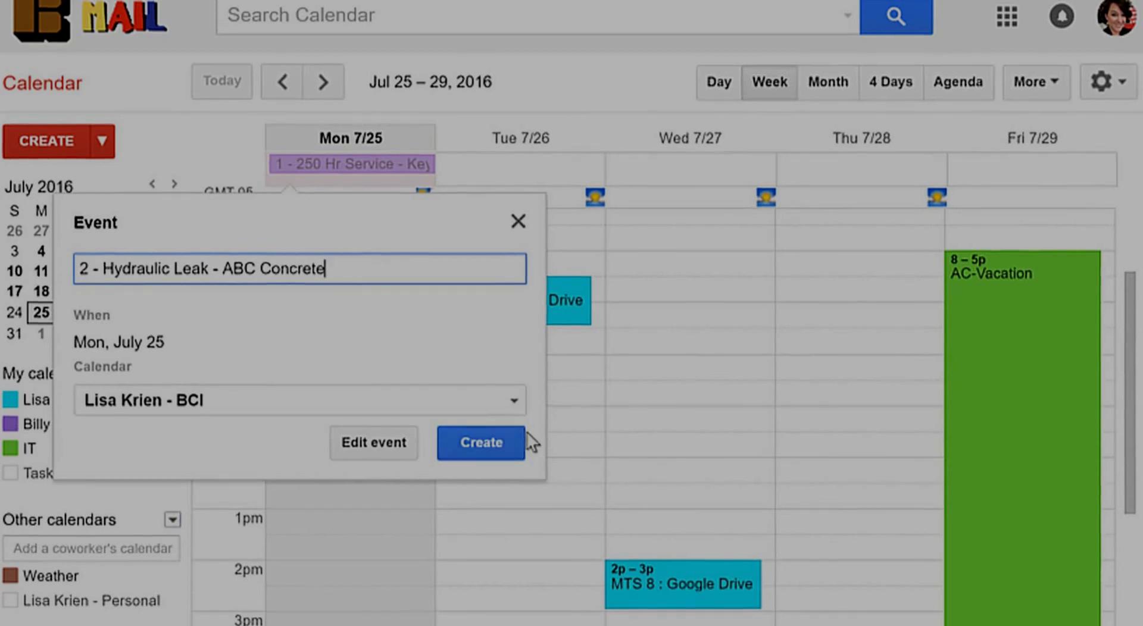
pyautogui.click(512, 403)
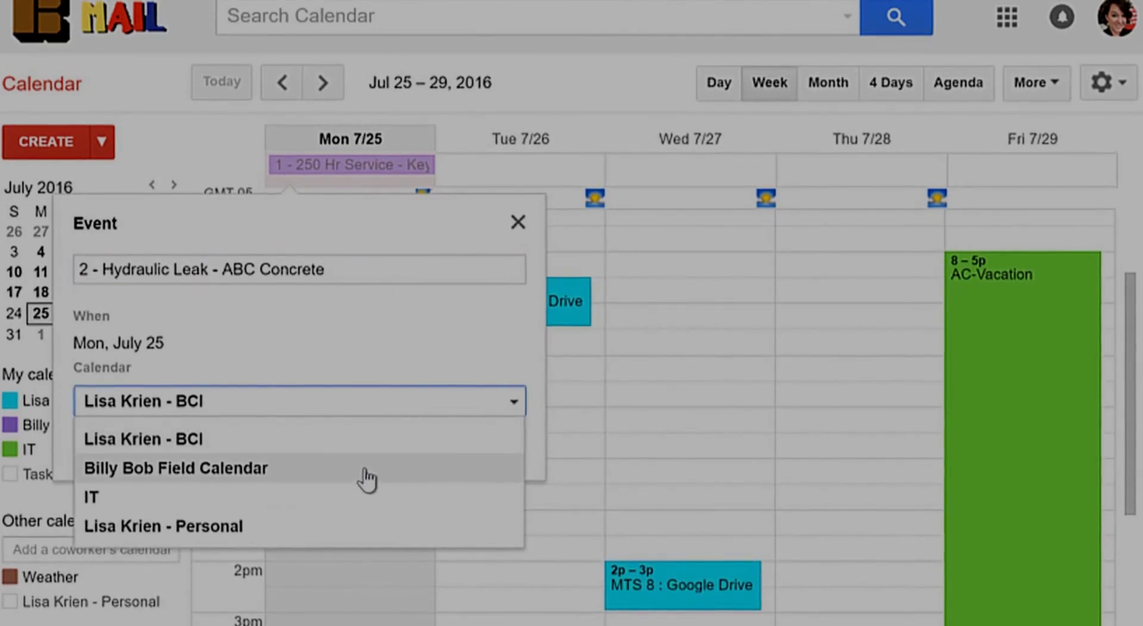
pyautogui.click(366, 472)
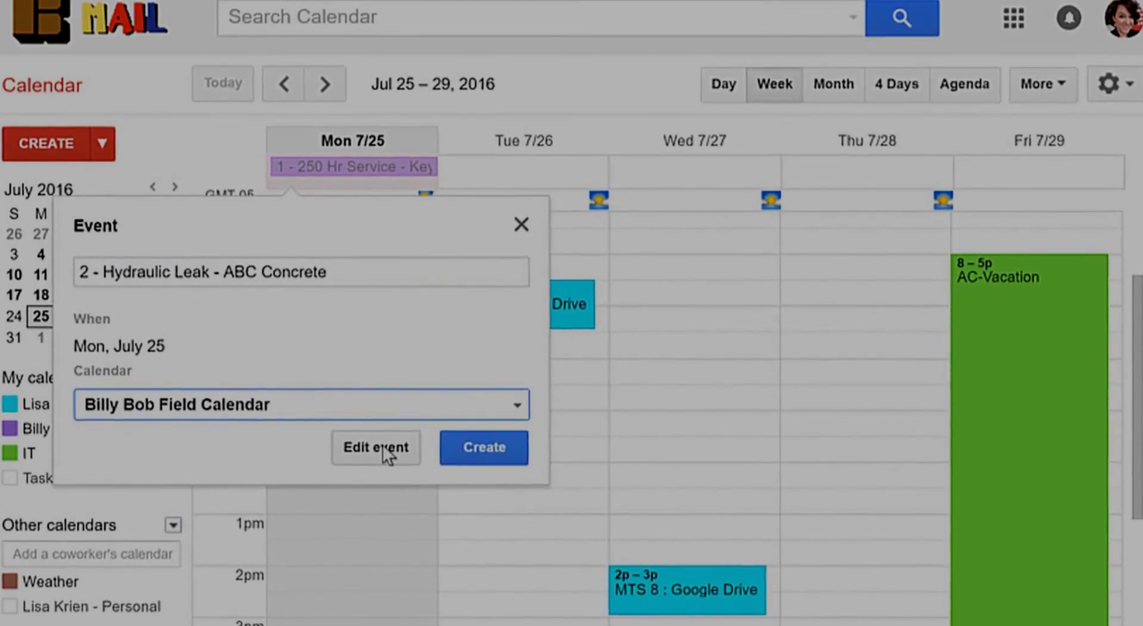
pyautogui.click(383, 453)
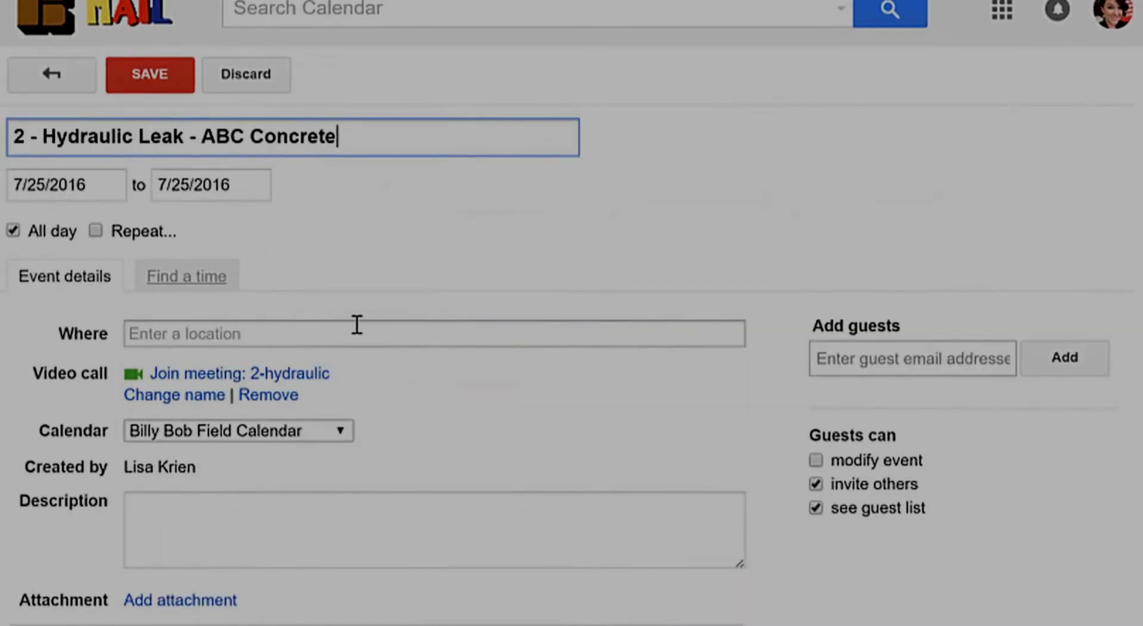
# Step: Set the Hydraulic Leak event's location to the suggested Wichita street address
pyautogui.click(321, 335)
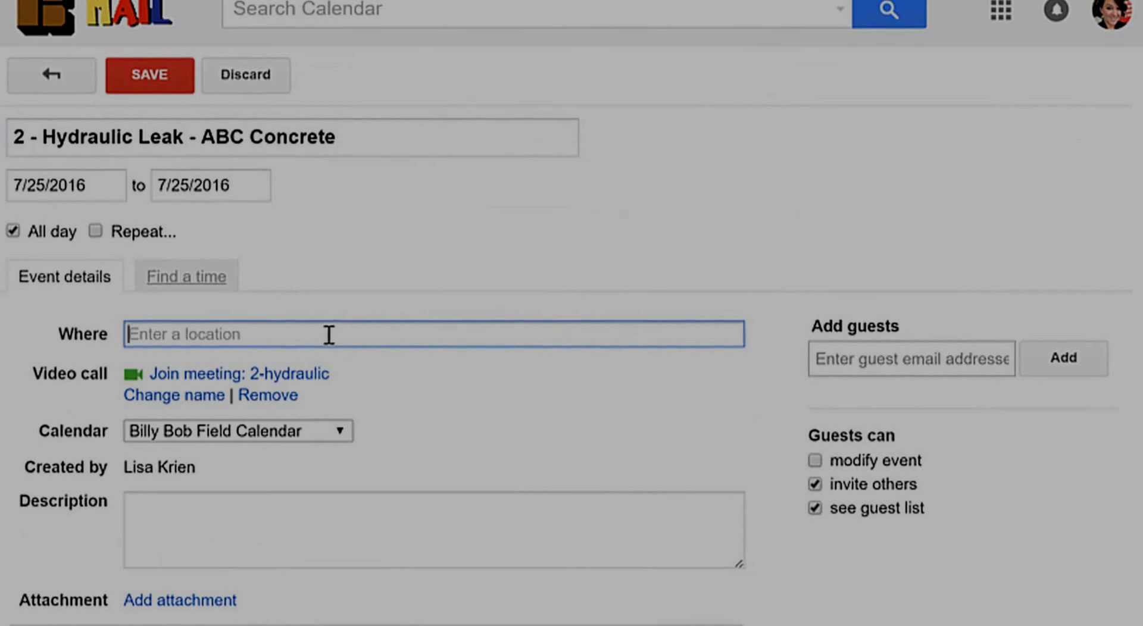
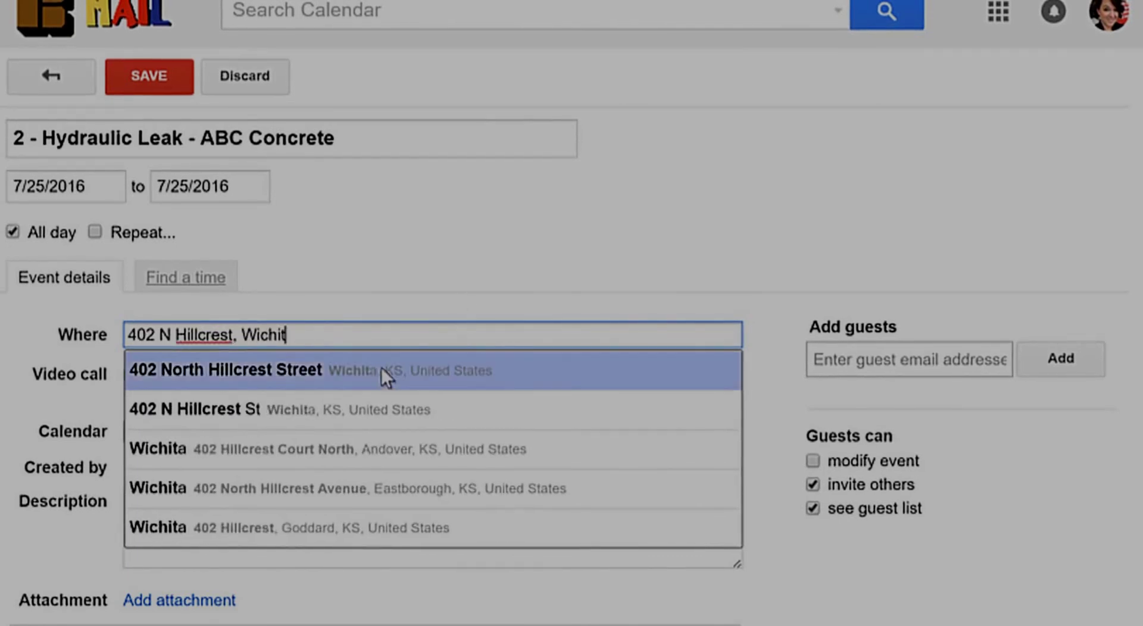
pyautogui.click(381, 368)
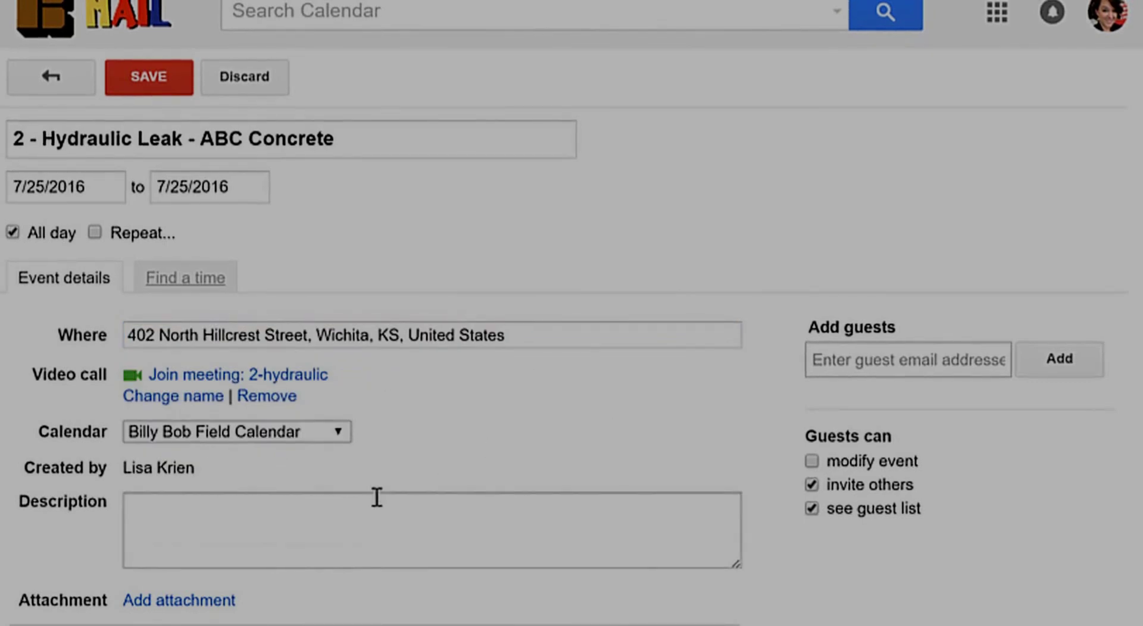
# Step: Add notes with the job number asking to call before starting for special instructions
pyautogui.click(265, 542)
pyautogui.write('12')
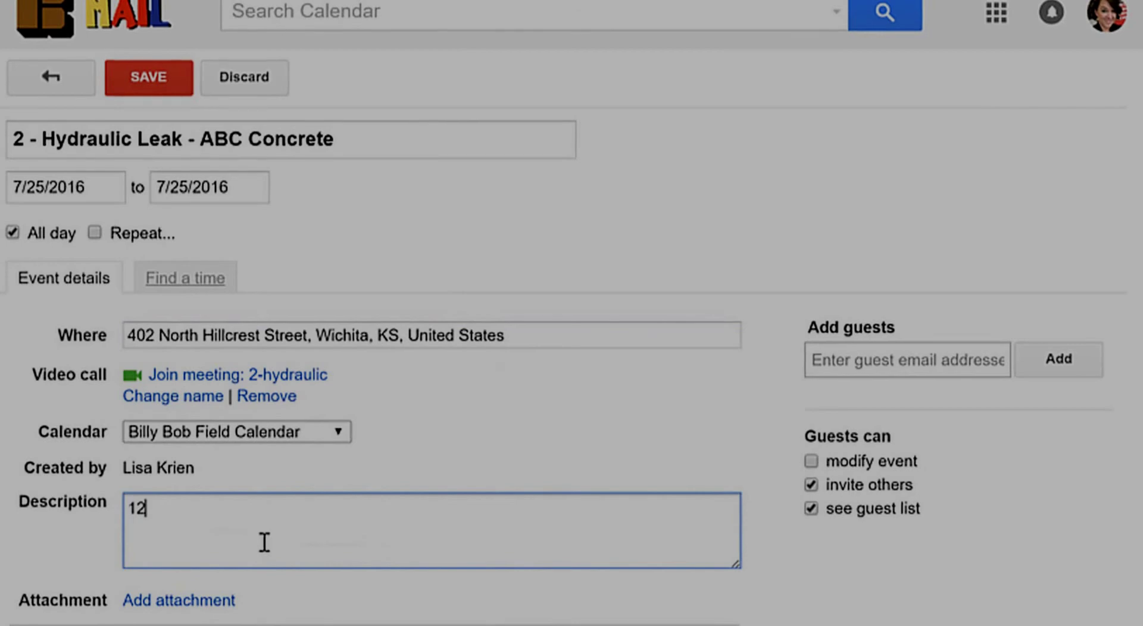
pyautogui.write('1234')
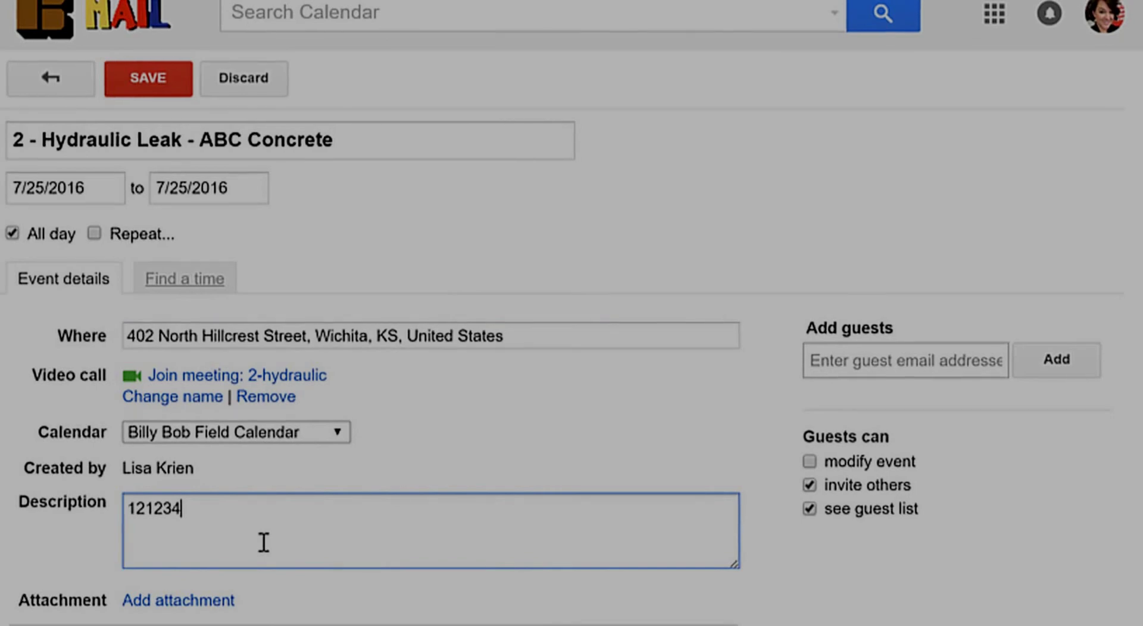
pyautogui.write('57 - Callme')
pyautogui.press('BackSpace')
pyautogui.press('BackSpace')
pyautogui.write('me b')
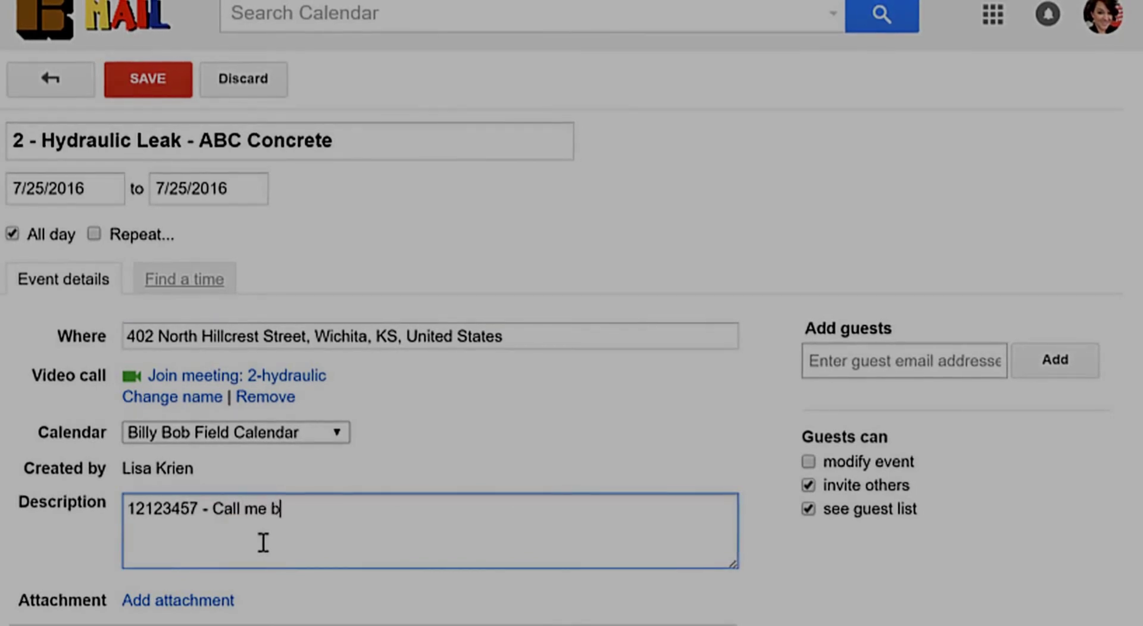
pyautogui.write('efore you get st')
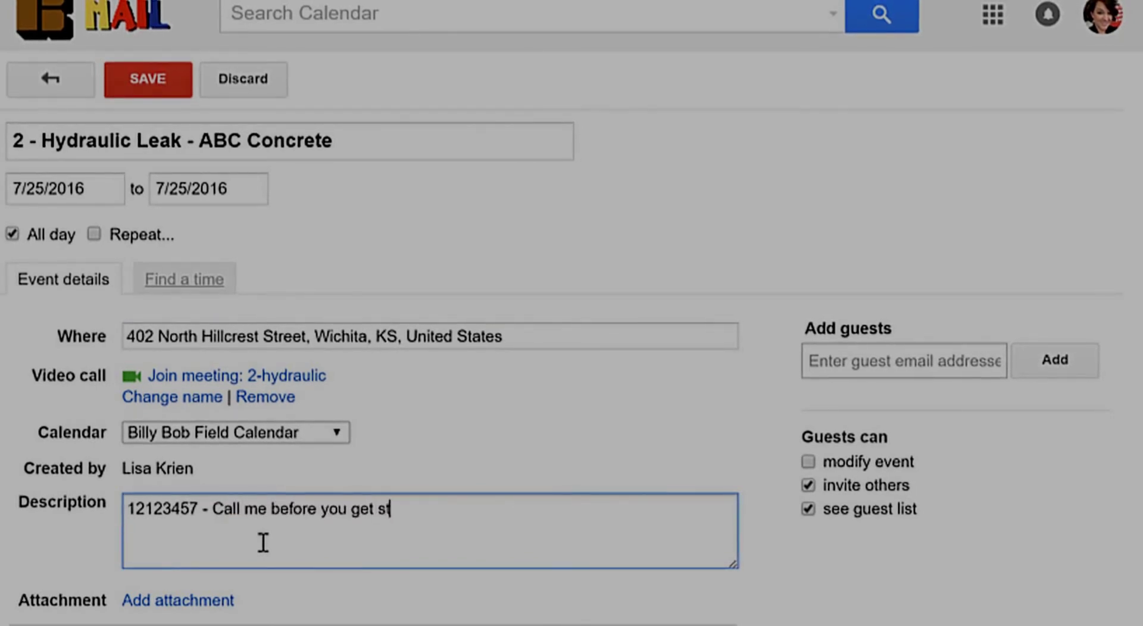
pyautogui.write('arted for special instruction')
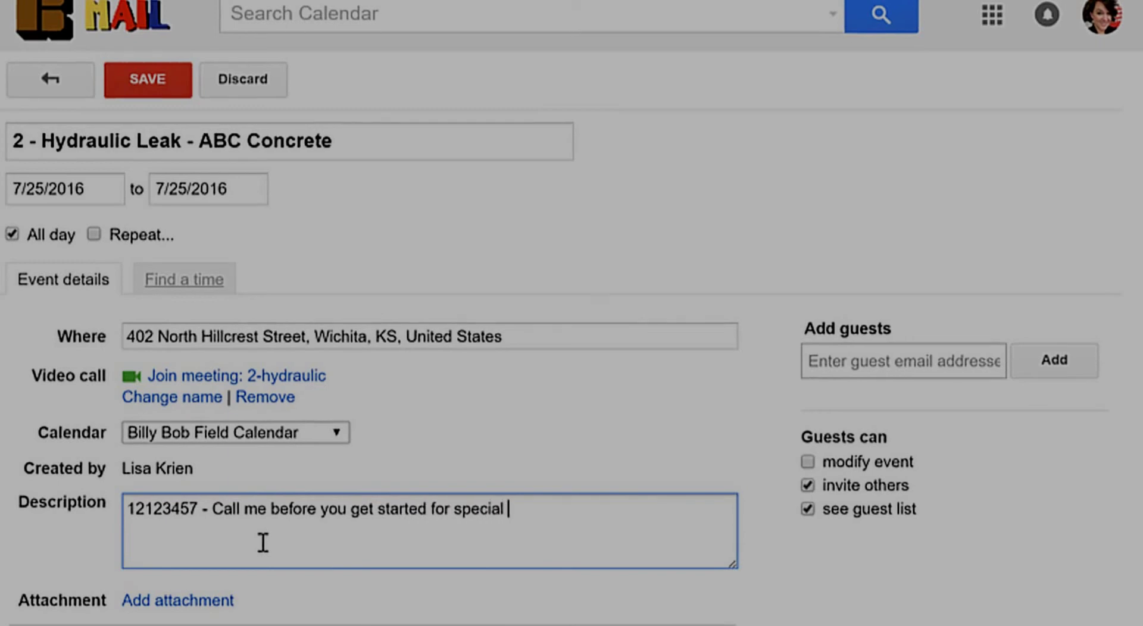
pyautogui.write('s')
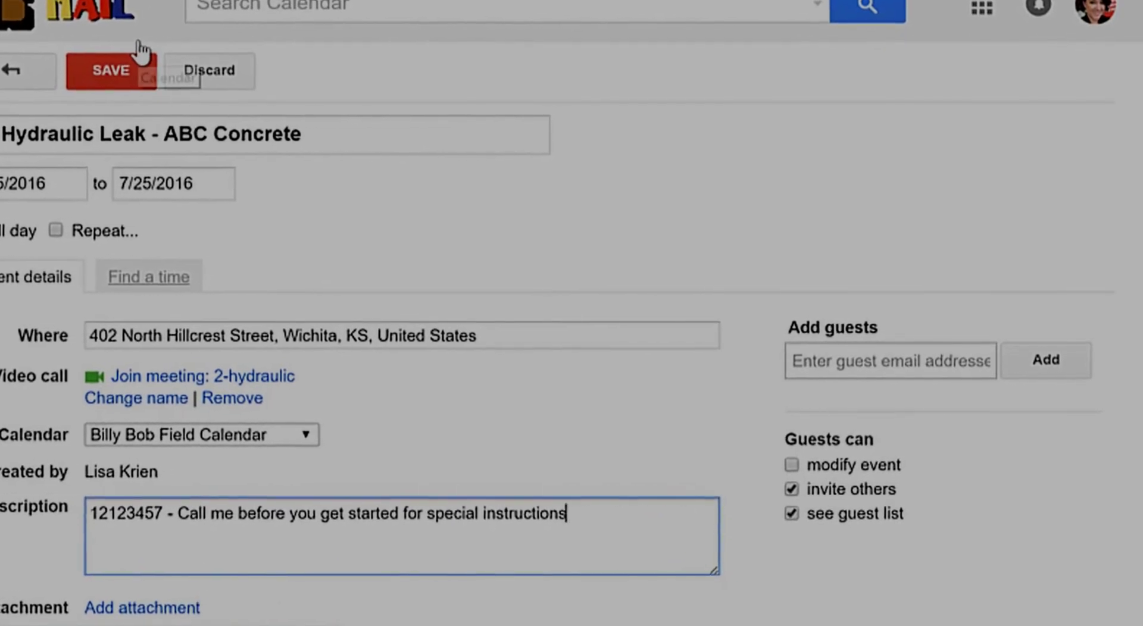
# Step: Save the Hydraulic Leak event onto Monday, July 25
pyautogui.click(104, 71)
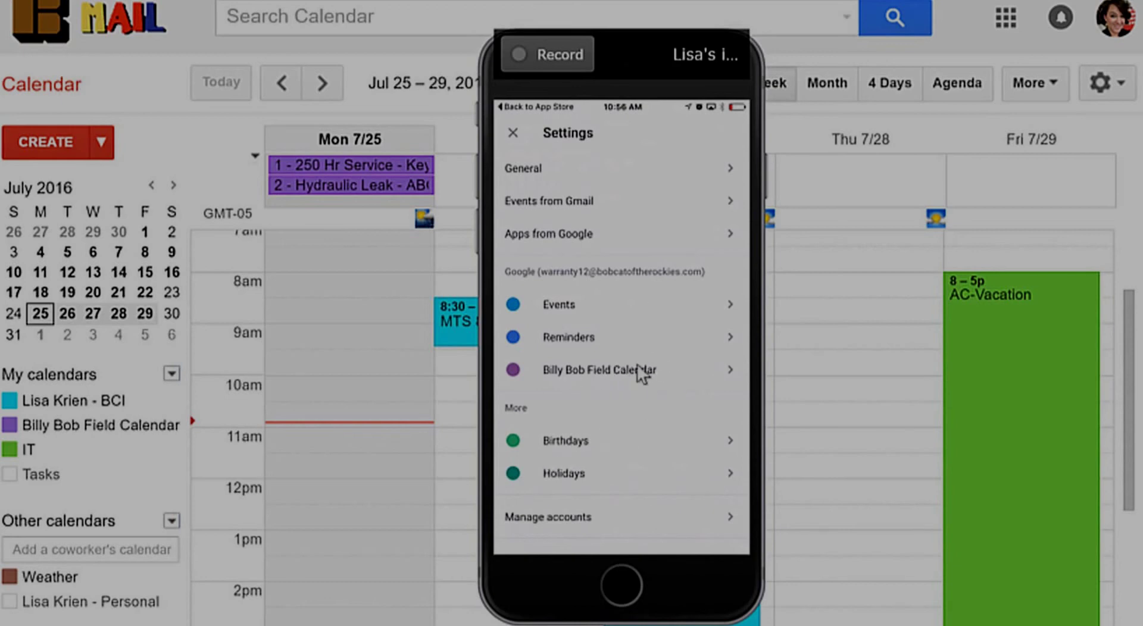
# Step: Return to the phone's July schedule showing 250 Hr Service and Hydraulic Leak on Monday 25
pyautogui.click(513, 132)
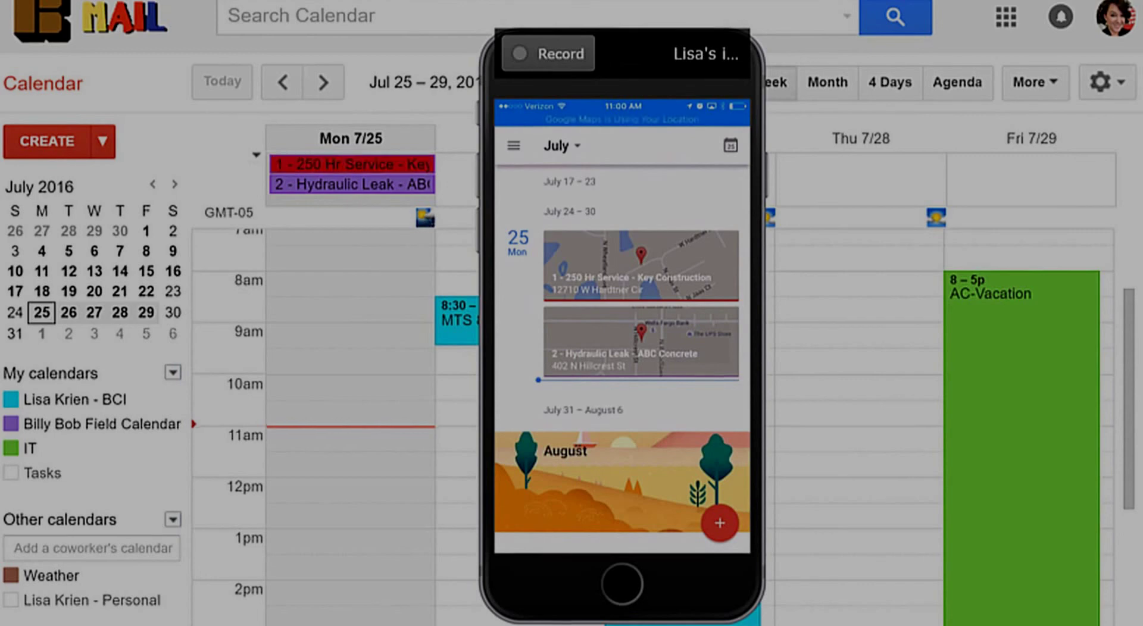
pyautogui.press('F5')
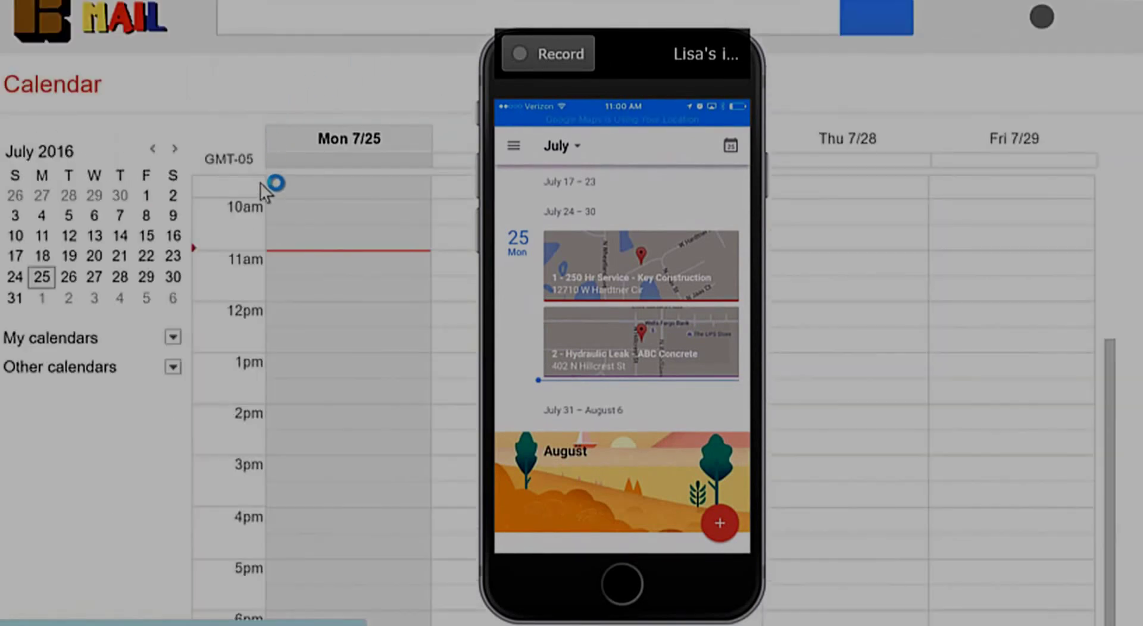